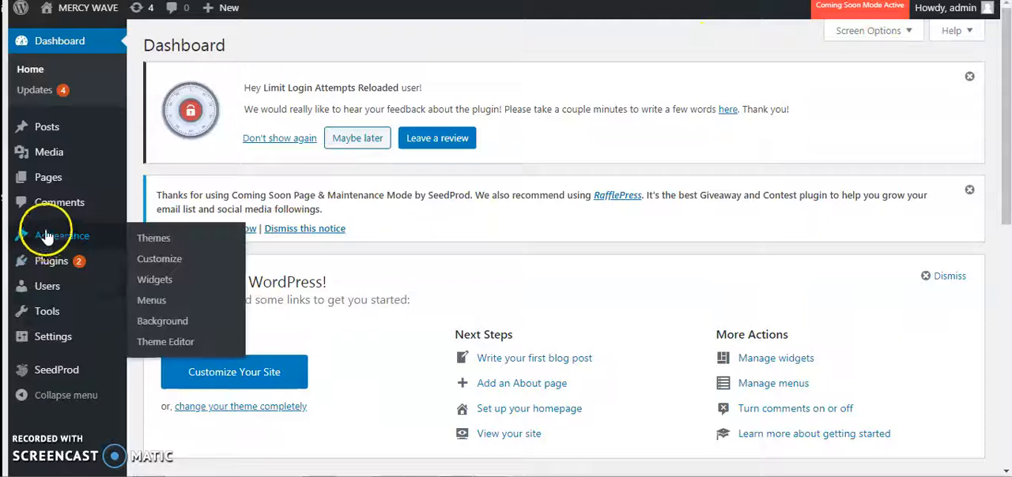
- Open the page for adding new plugins and search the plugin directory for "elementor"
mouse_move(68, 270)
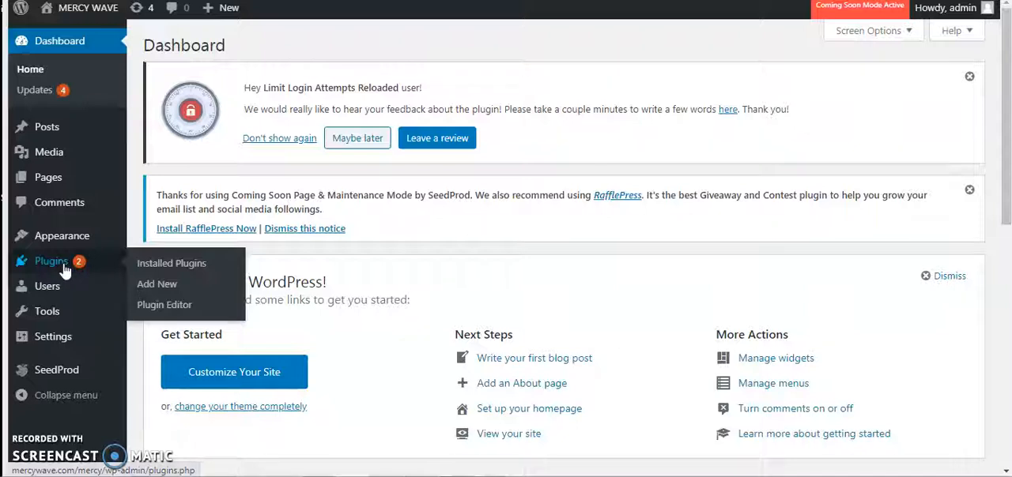
click(157, 290)
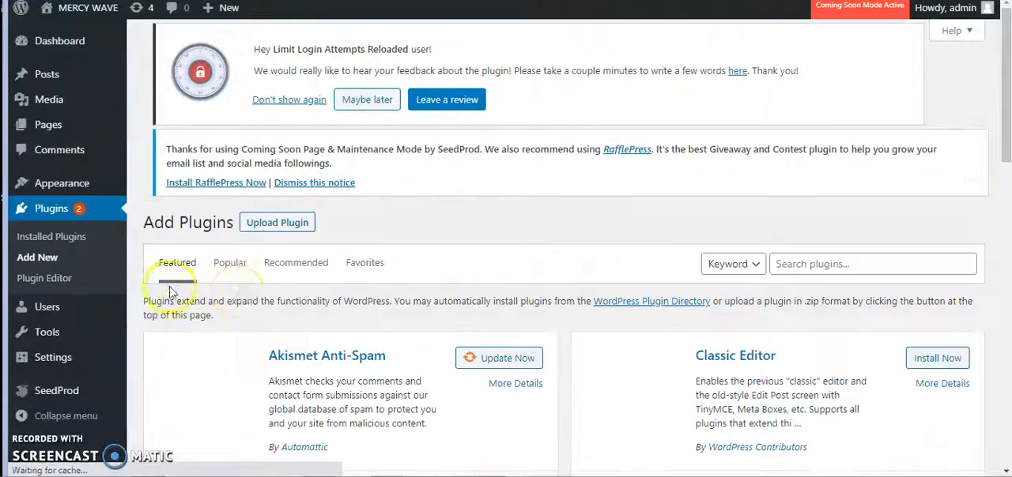
scroll(491, 341, down, 1)
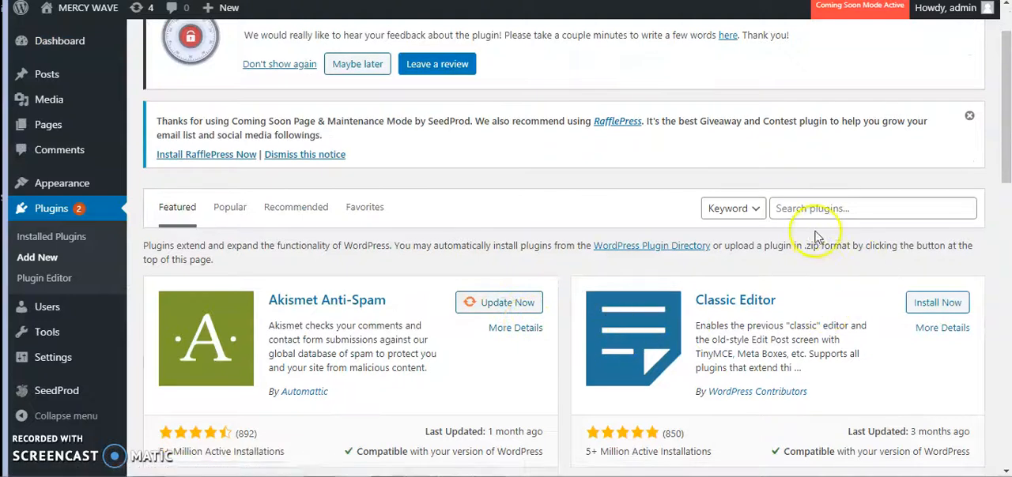
click(799, 208)
text(le)
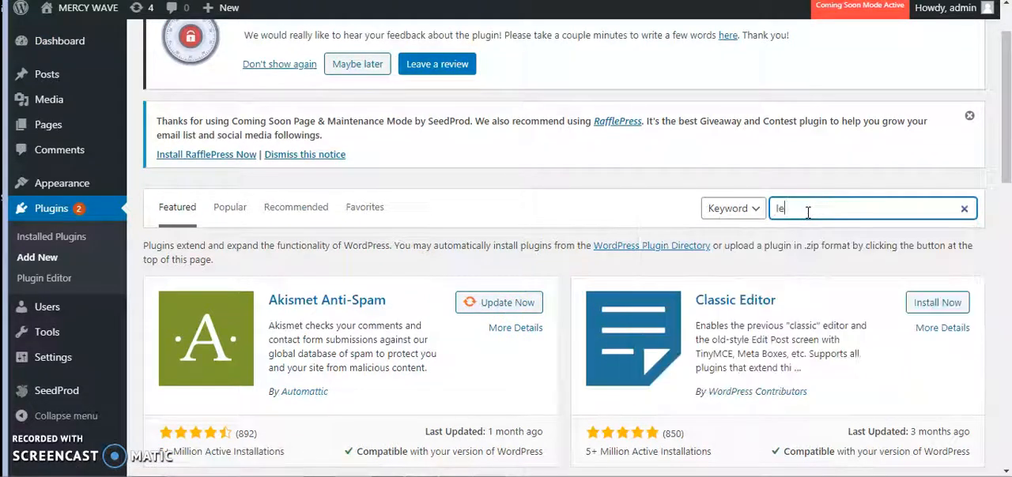
text(elementor)
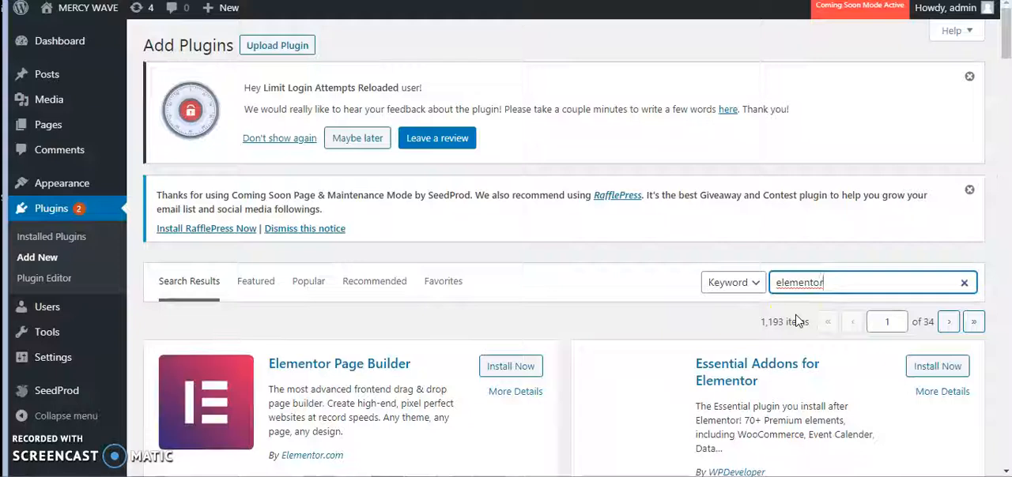
- Install the Elementor Page Builder and Essential Addons for Elementor plugins from the search results
scroll(775, 328, down, 3)
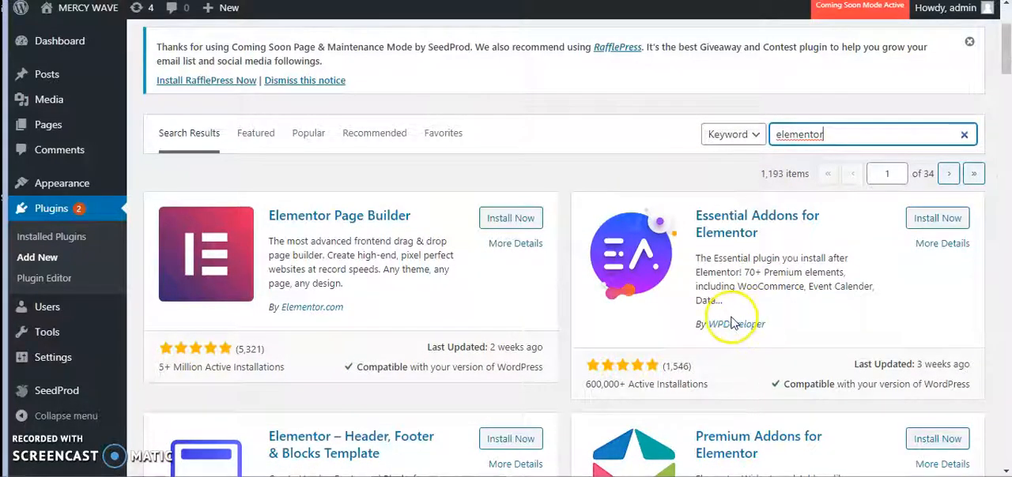
click(501, 223)
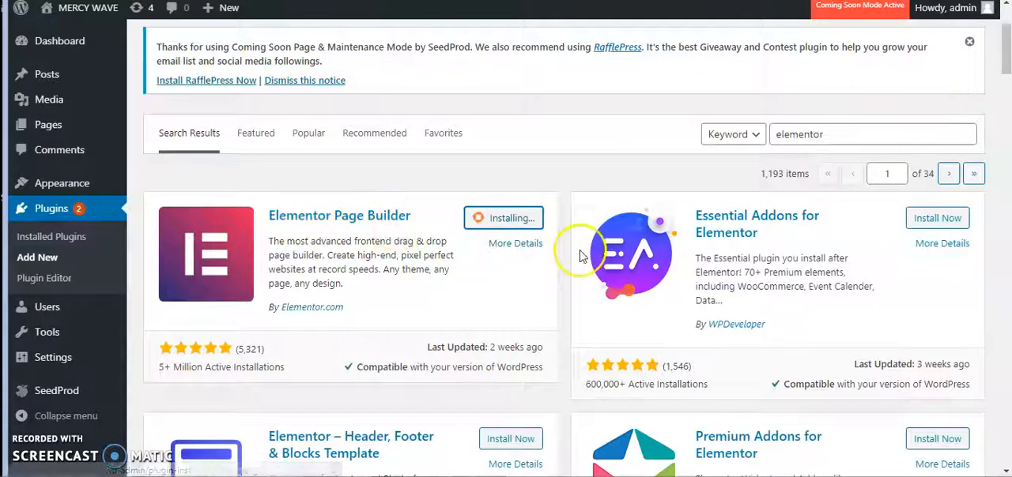
scroll(950, 220, down, 1)
click(935, 143)
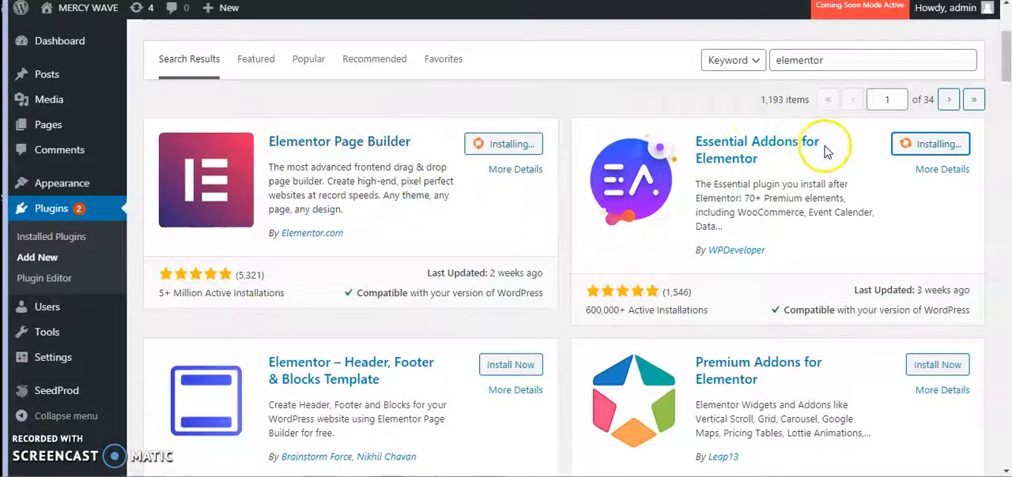
- Install the Elementor – Header, Footer & Blocks Template and Premium Addons for Elementor plugins
scroll(567, 308, down, 1)
click(513, 291)
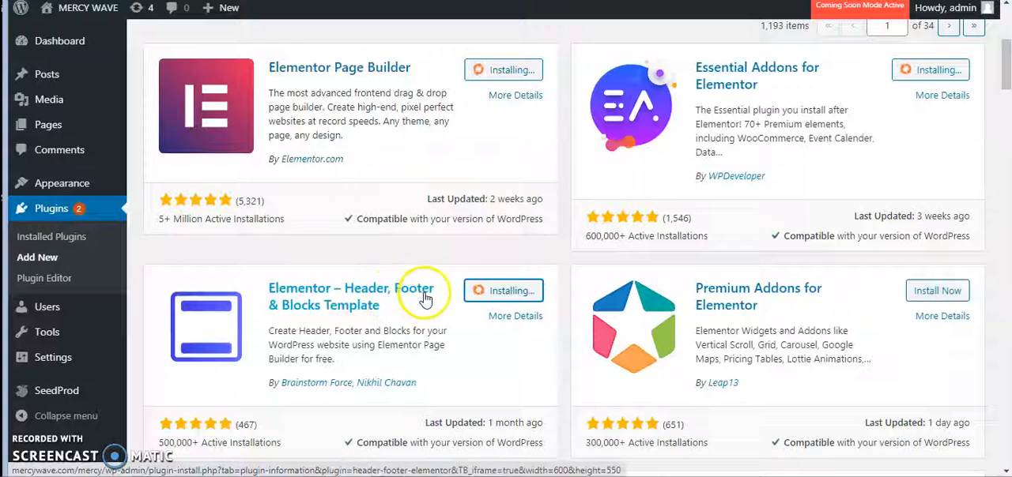
click(933, 290)
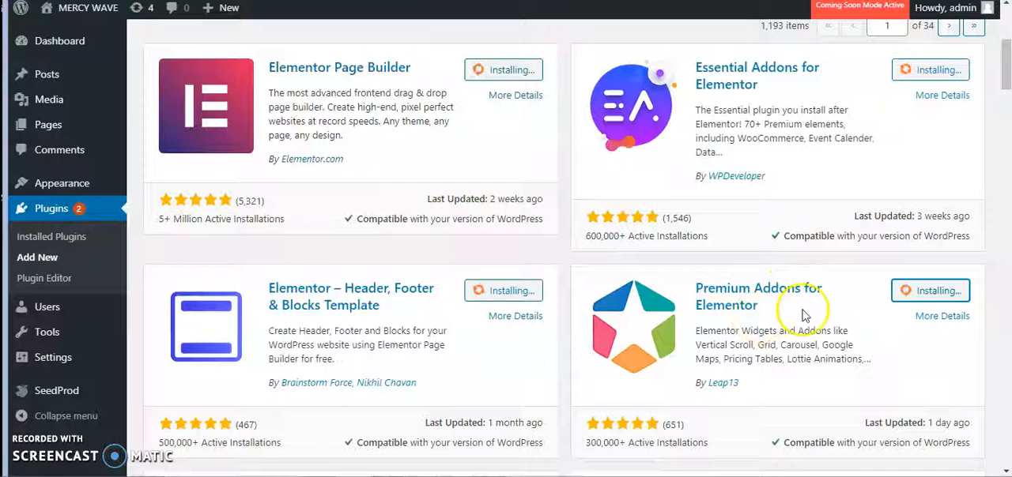
- Install the Elements kit Elementor addons plugin by Wpmet
scroll(598, 338, down, 3)
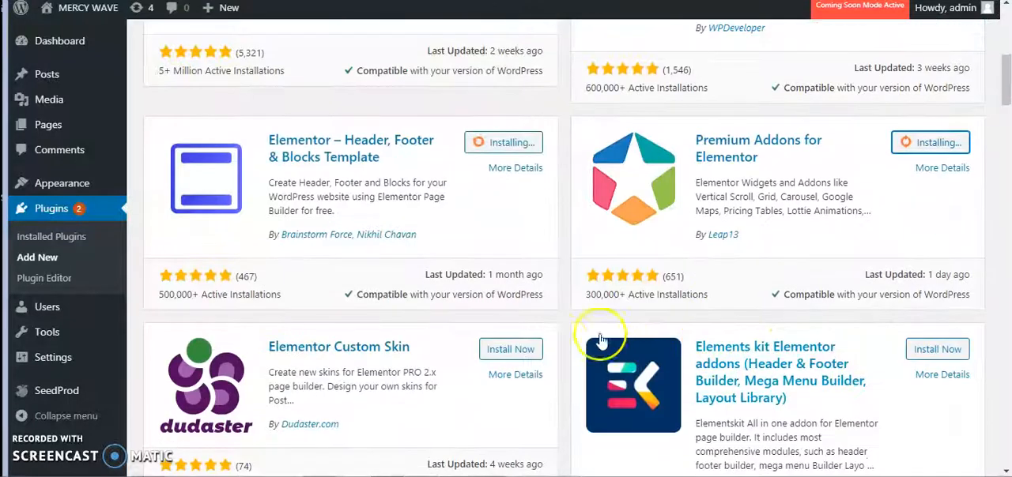
scroll(752, 345, down, 1)
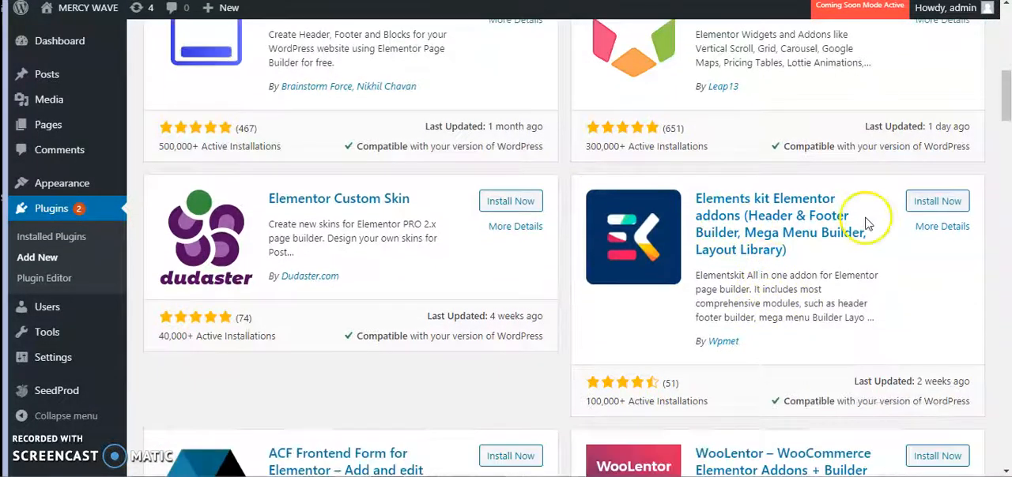
click(932, 201)
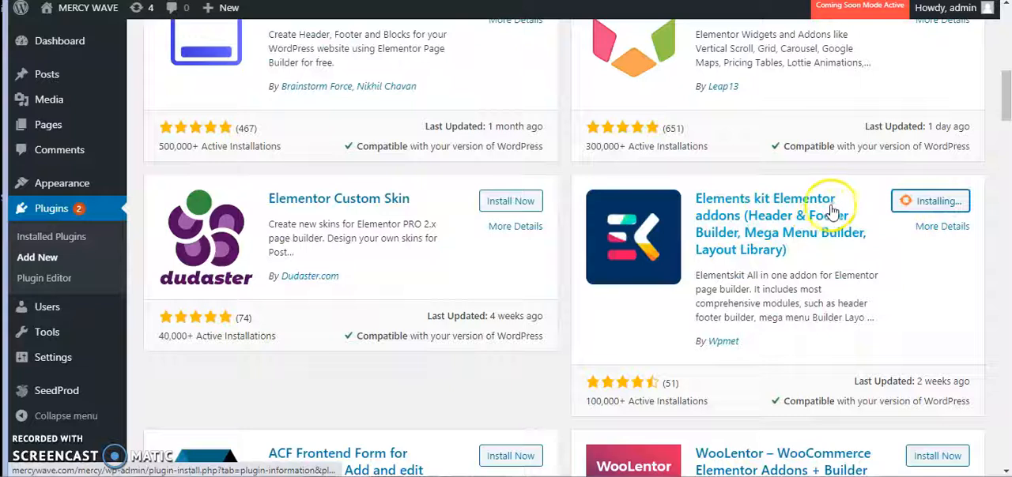
- Install the Envato Elements – Photos & Elementor Templates plugin and the Starter Templates plugin by Brainstorm Force
scroll(751, 254, down, 2)
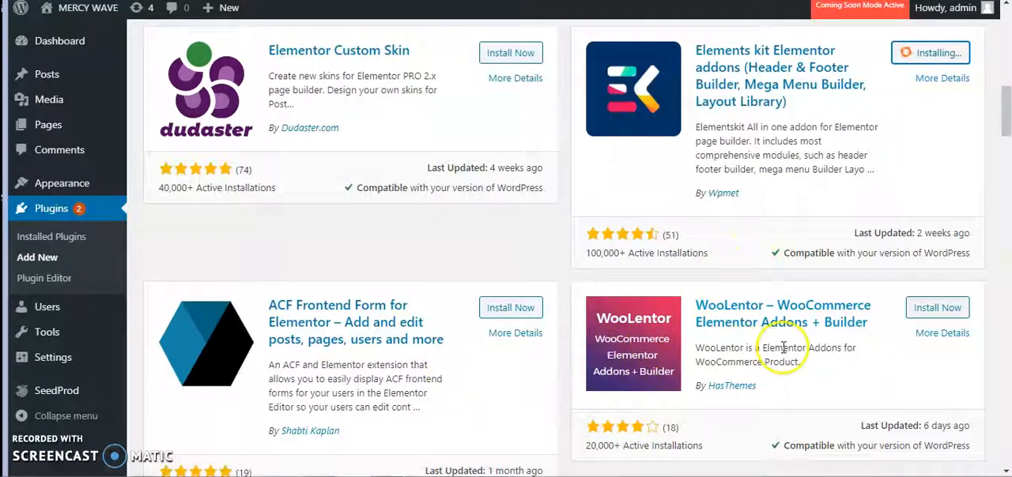
scroll(815, 328, down, 1)
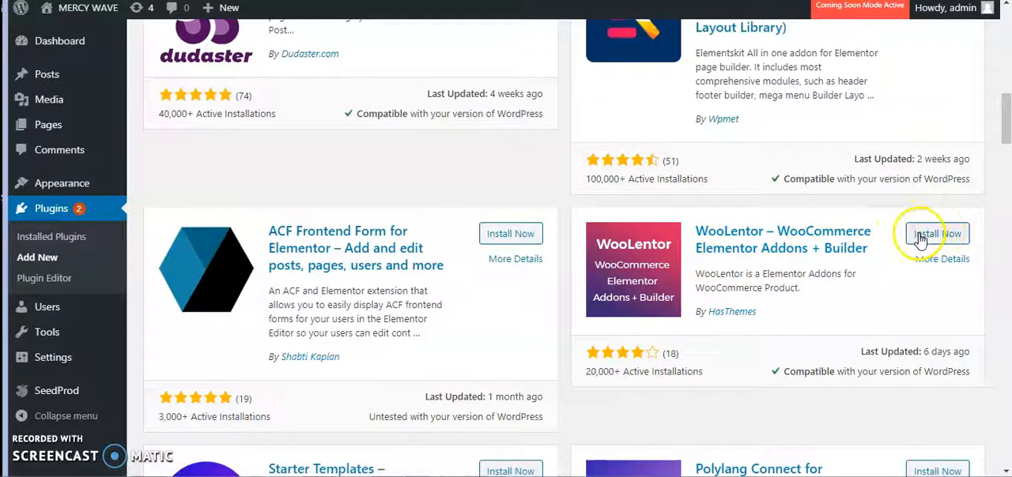
scroll(917, 241, down, 2)
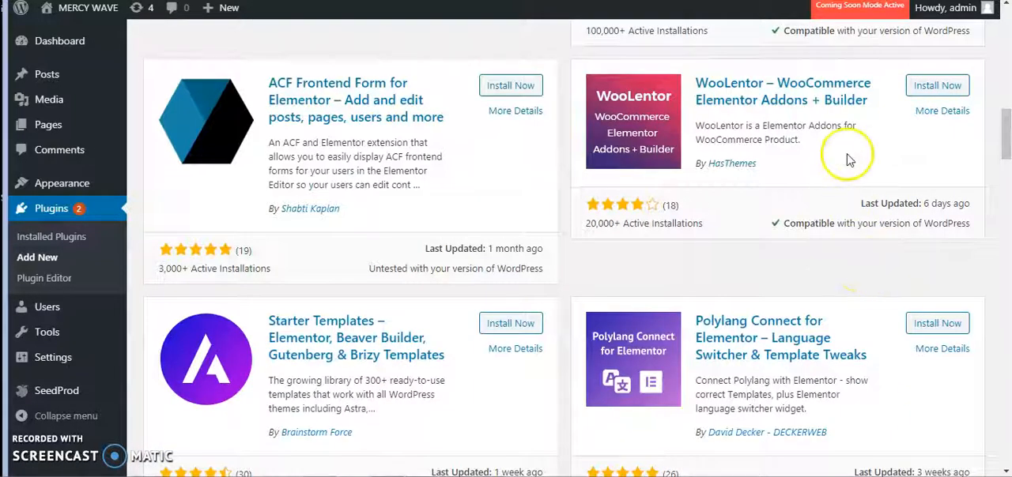
scroll(454, 351, down, 1)
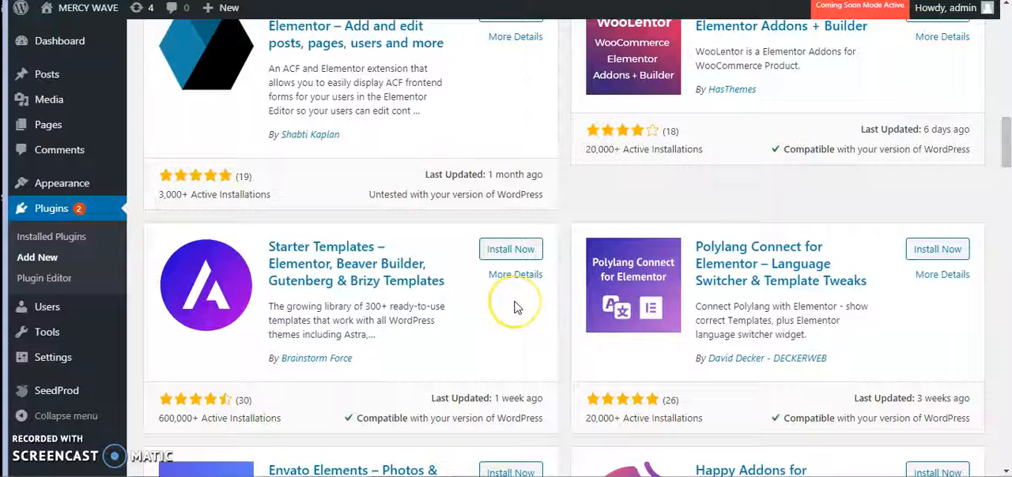
scroll(514, 306, down, 3)
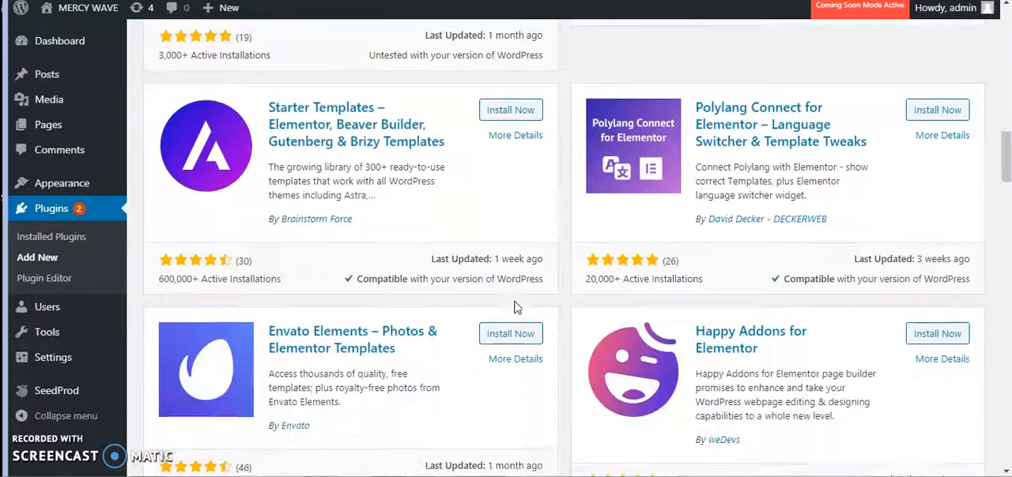
click(512, 325)
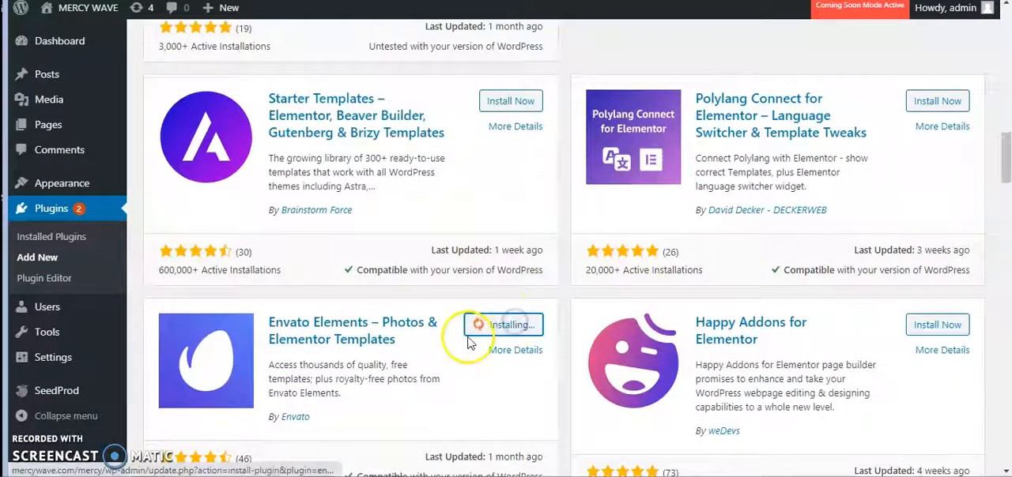
click(512, 102)
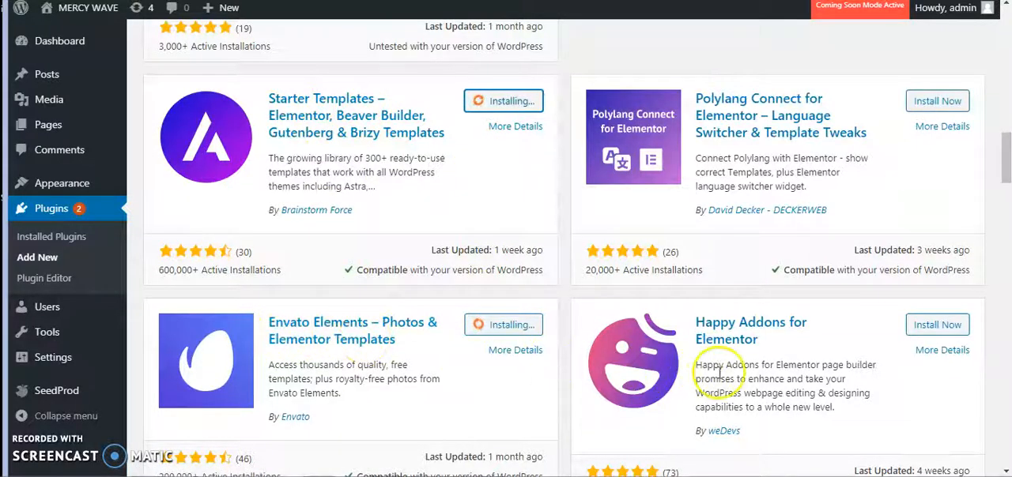
- Install the Happy Addons for Elementor and Style Kits – Advanced Theme Styles for Elementor plugins
click(937, 325)
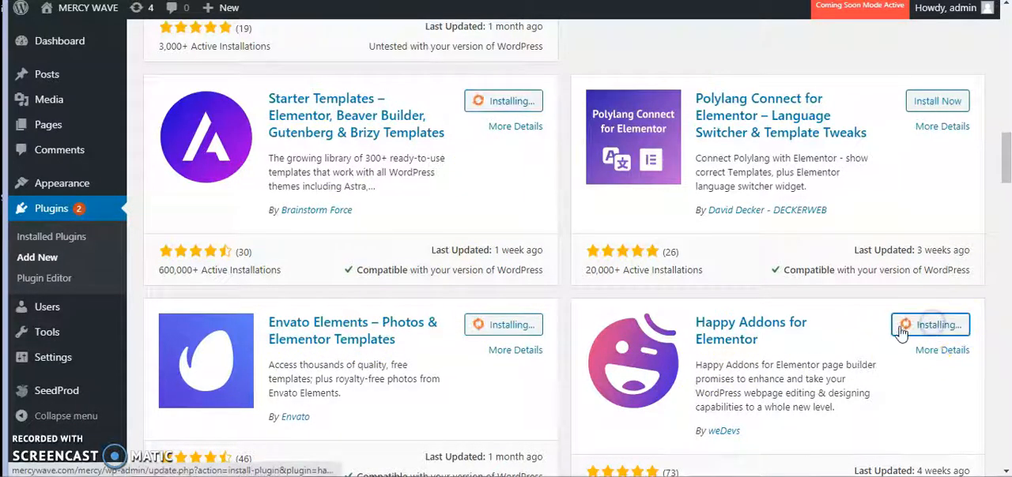
scroll(869, 335, down, 2)
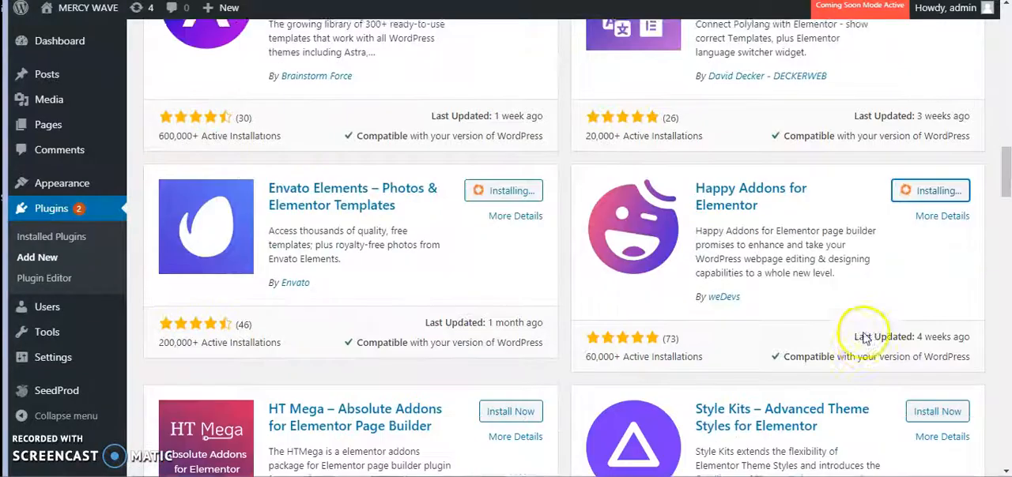
scroll(861, 332, down, 2)
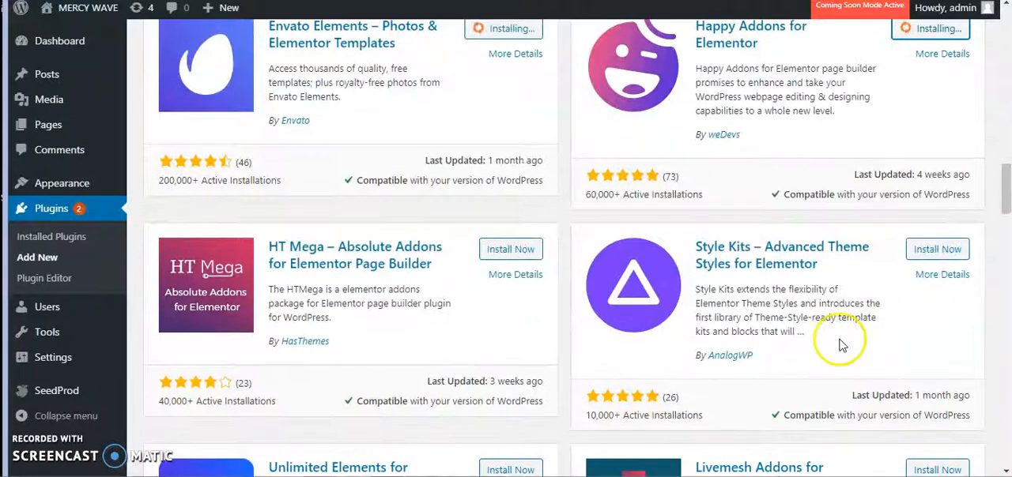
click(934, 252)
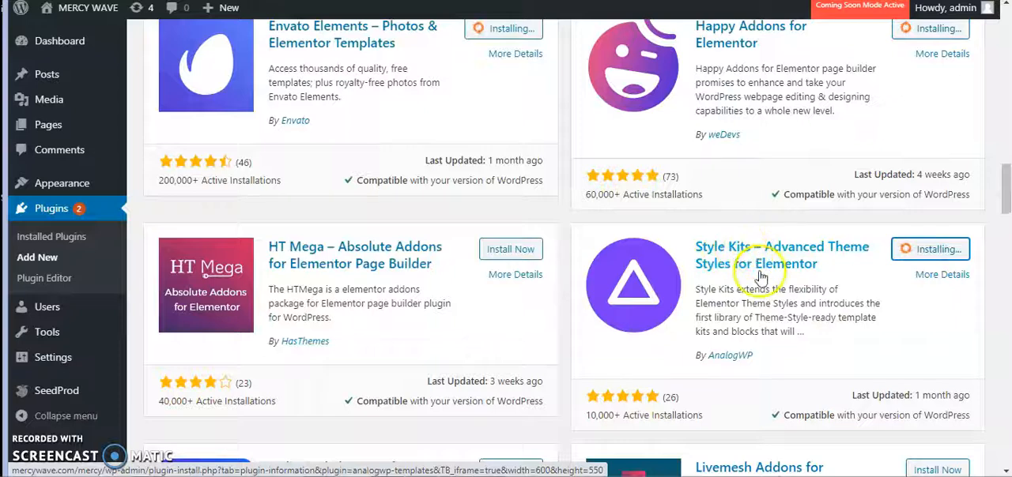
- Install the Unlimited Elements for Elementor and Metform Elementor Addon plugins
scroll(807, 281, down, 1)
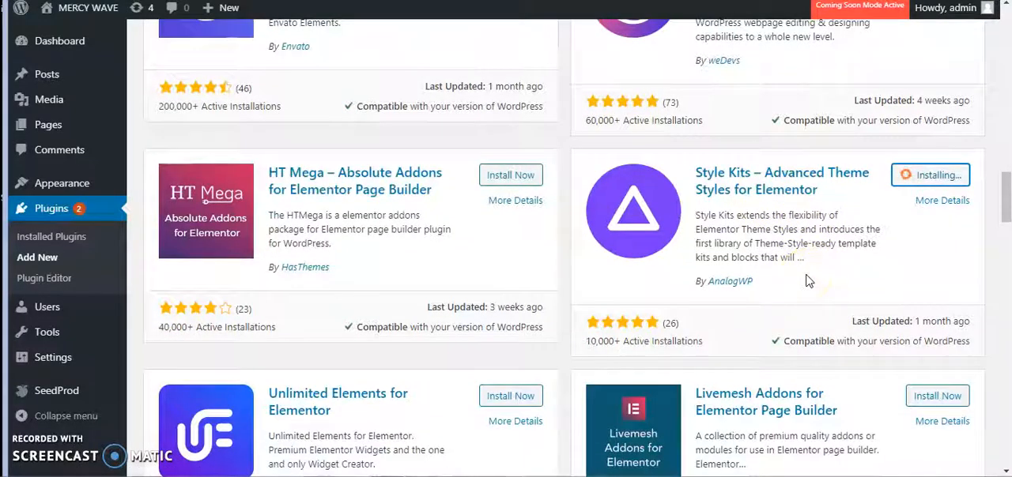
scroll(759, 287, down, 1)
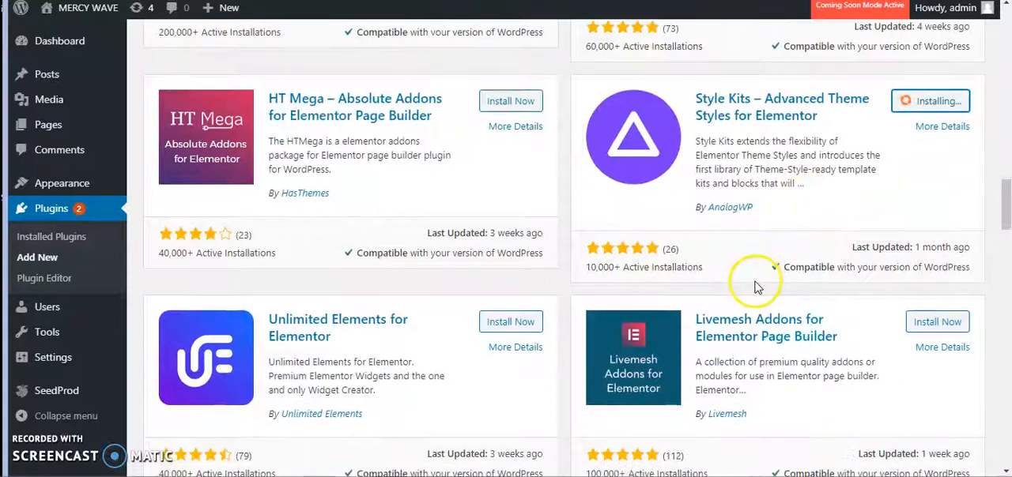
scroll(531, 360, down, 1)
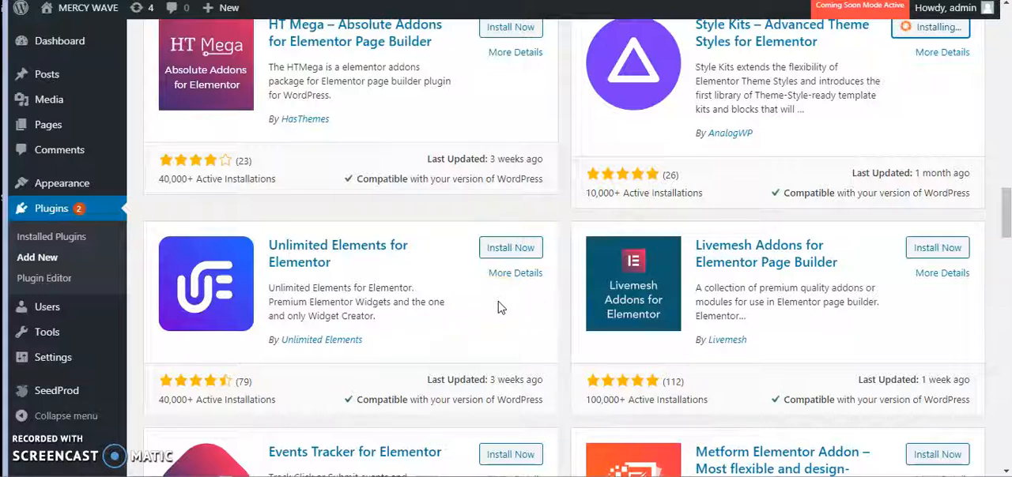
click(512, 250)
scroll(523, 277, down, 3)
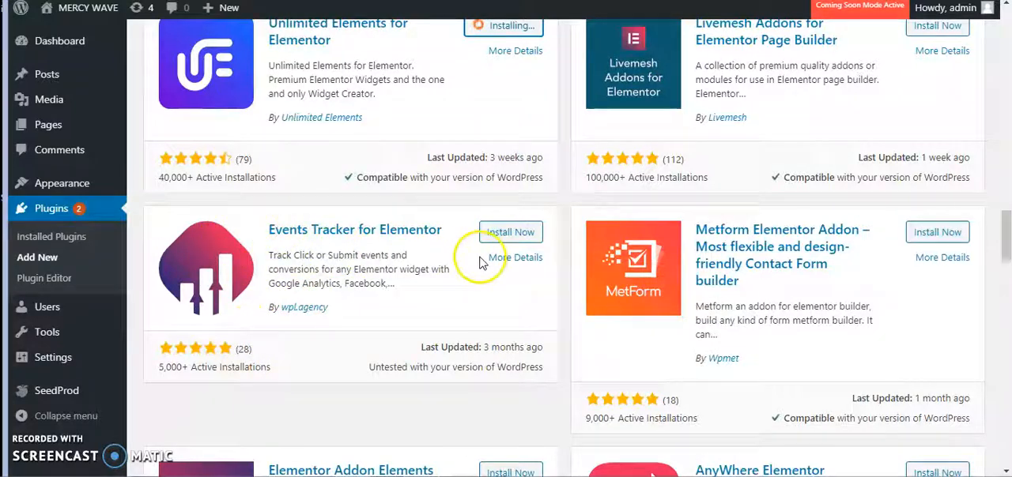
click(930, 238)
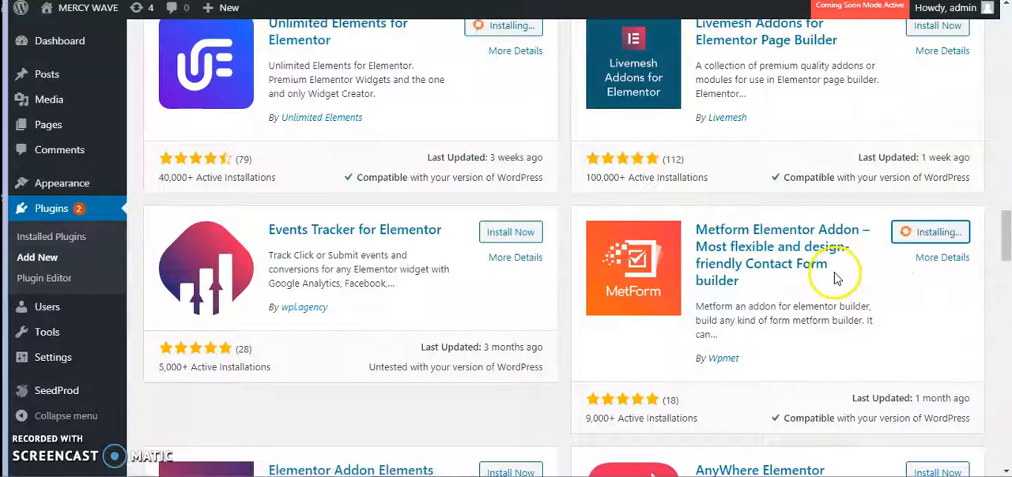
- Install the Elementor Addon Elements and AnyWhere Elementor plugins
scroll(837, 278, down, 1)
scroll(838, 273, down, 3)
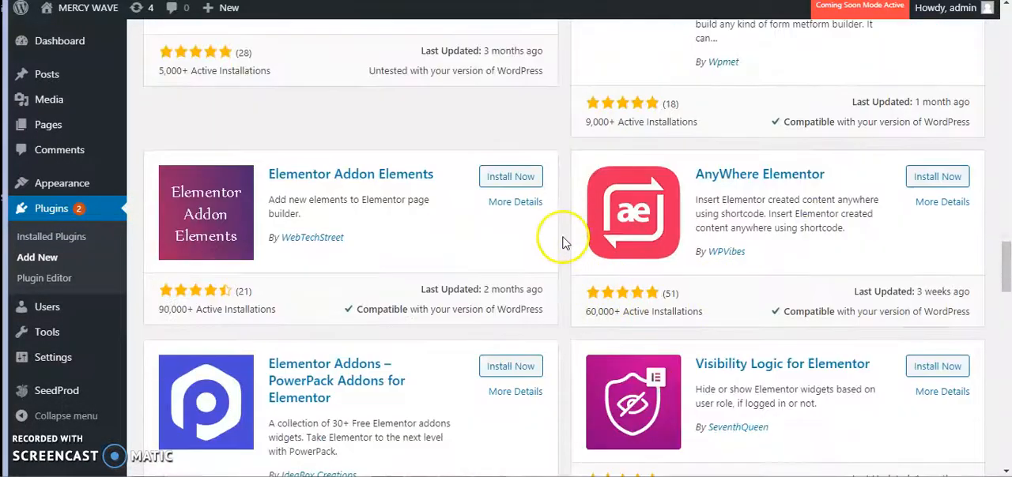
click(520, 187)
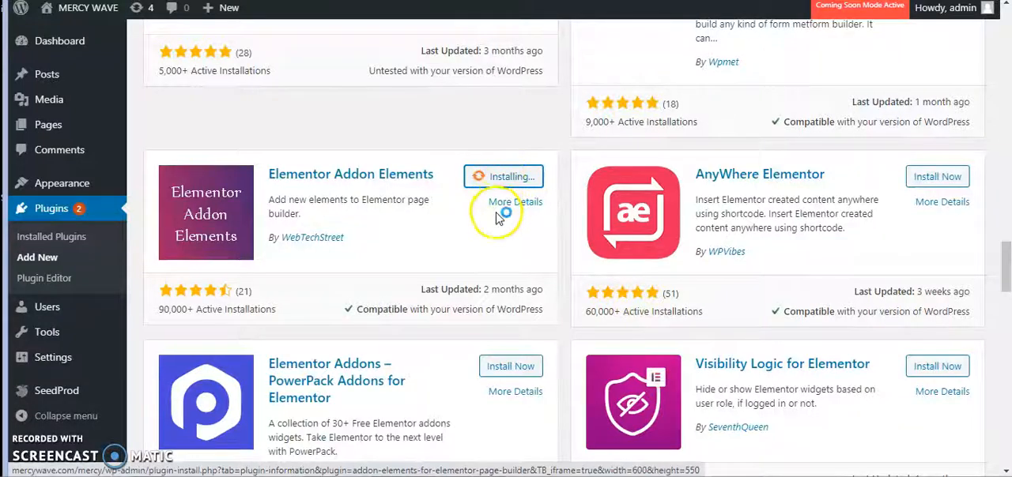
scroll(696, 241, down, 1)
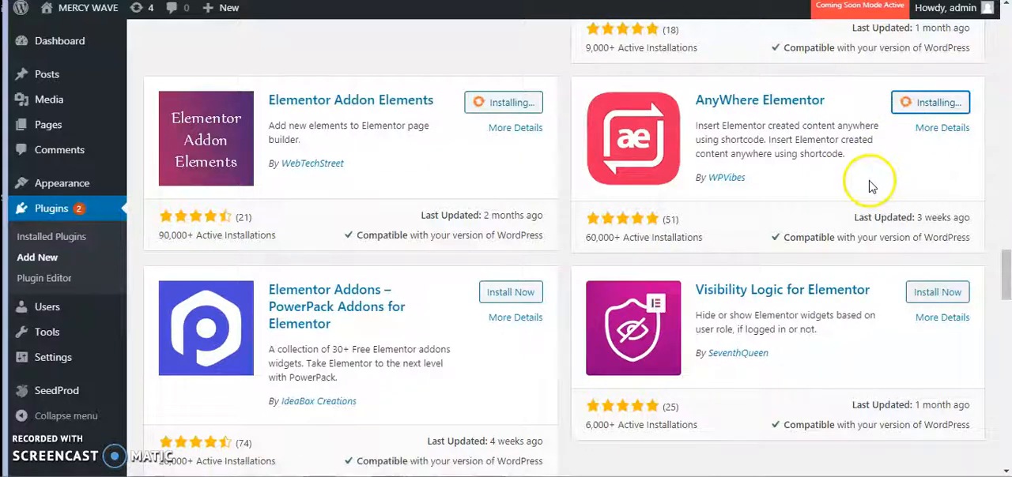
- Install the PowerPack Addons for Elementor and Master Addons for Elementor plugins
click(511, 299)
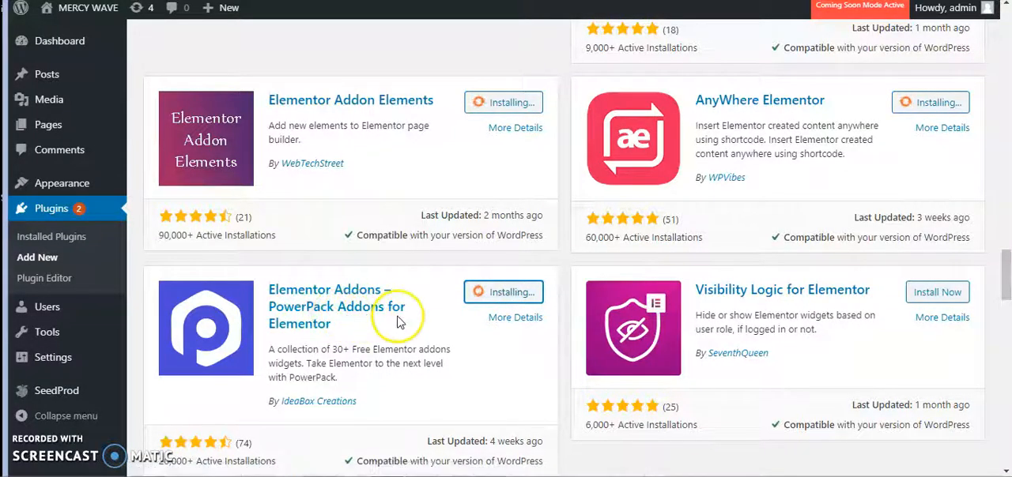
scroll(402, 327, down, 1)
scroll(419, 323, down, 3)
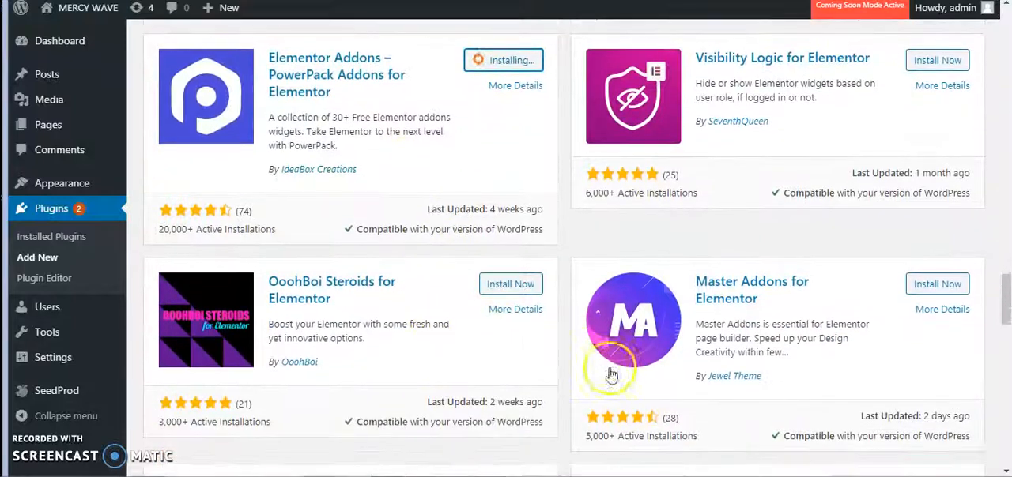
click(937, 220)
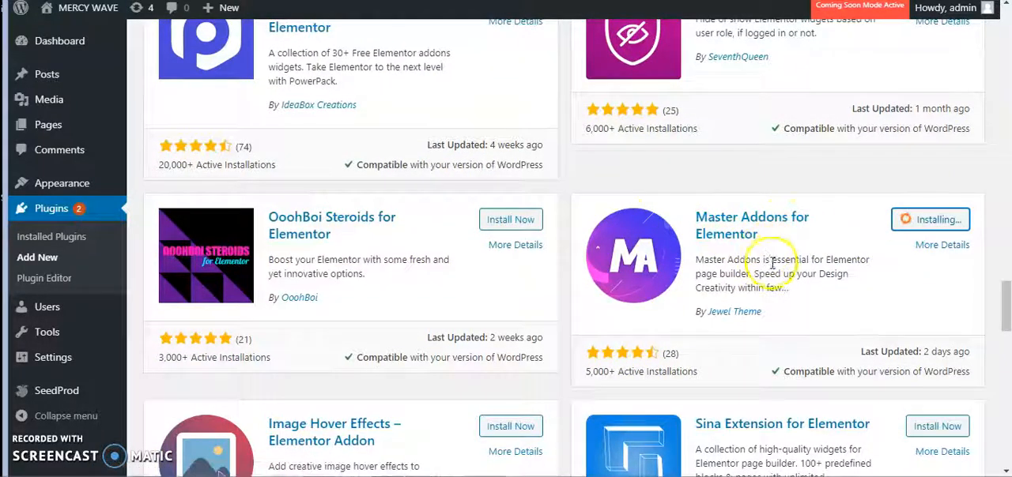
- Install the Sticky Header Effects for Elementor plugin
scroll(773, 265, down, 1)
scroll(775, 267, down, 3)
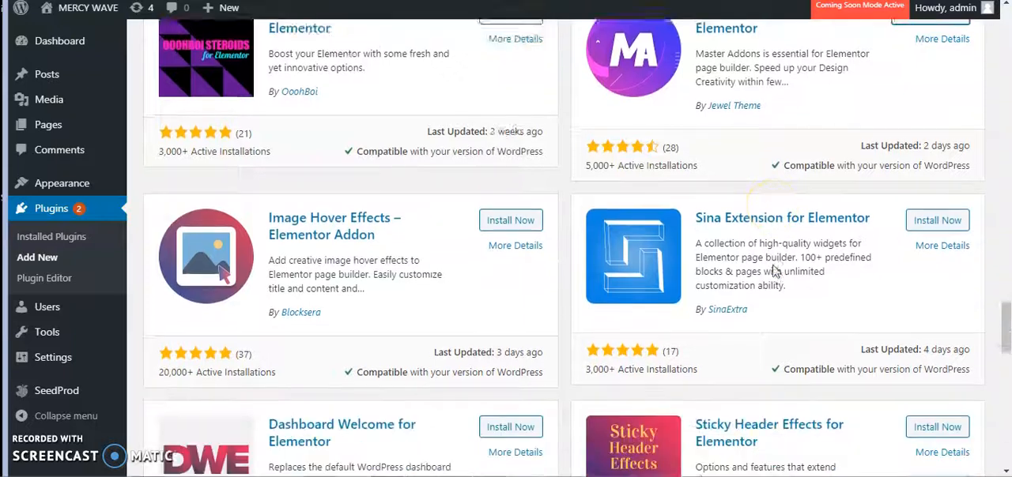
scroll(777, 270, down, 1)
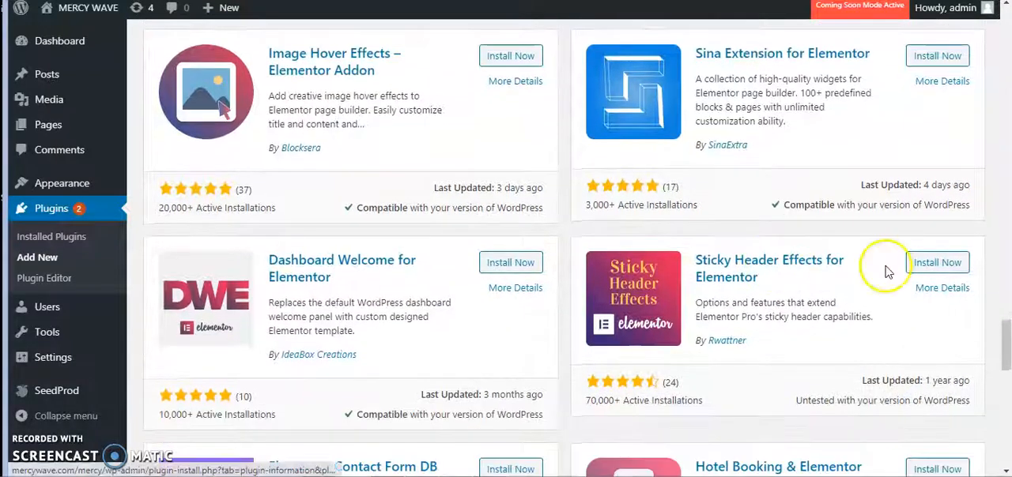
click(933, 266)
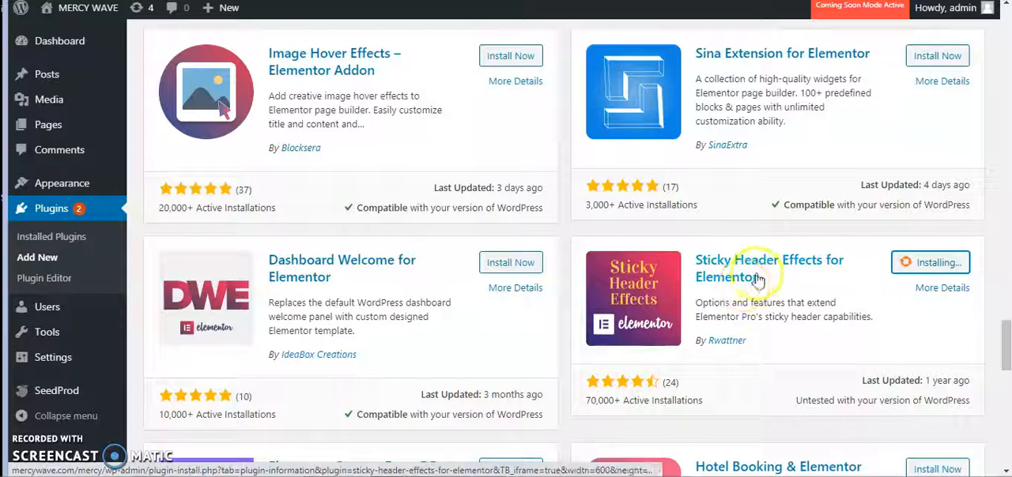
- Look through the remaining Elementor plugins on the first page of search results for further add-ons
scroll(783, 290, down, 1)
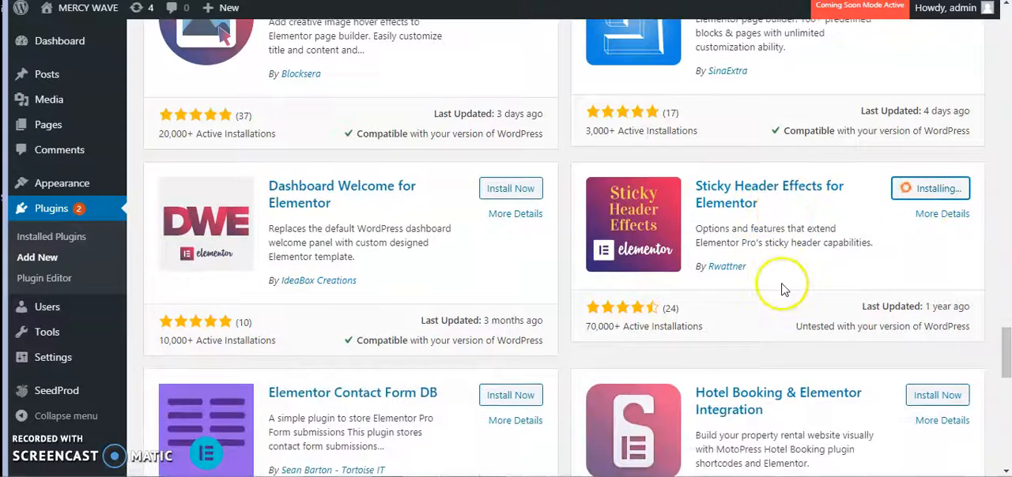
scroll(782, 289, down, 1)
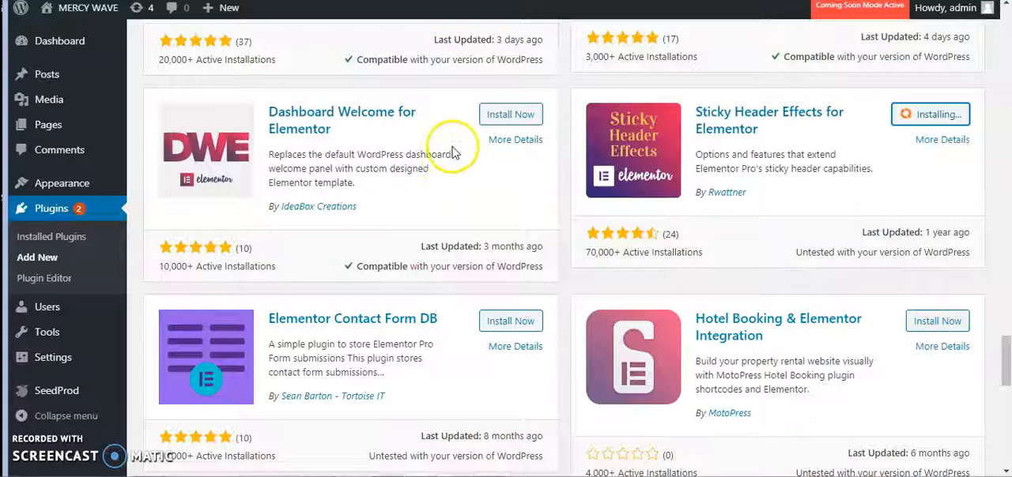
scroll(518, 138, down, 4)
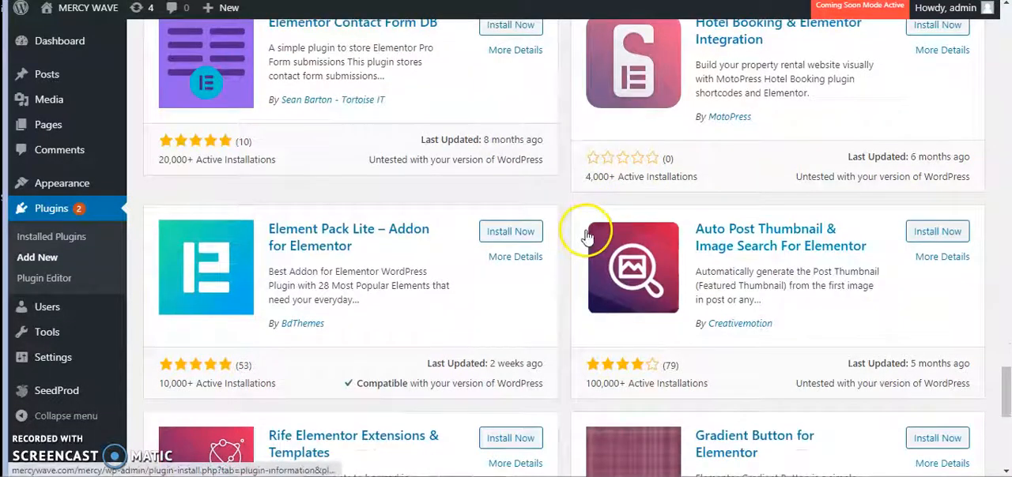
scroll(585, 234, down, 1)
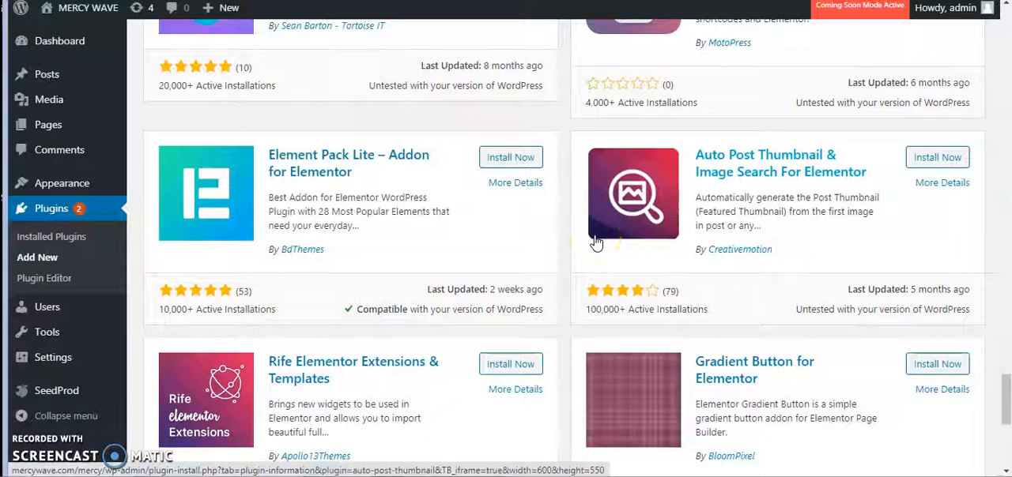
scroll(598, 247, down, 4)
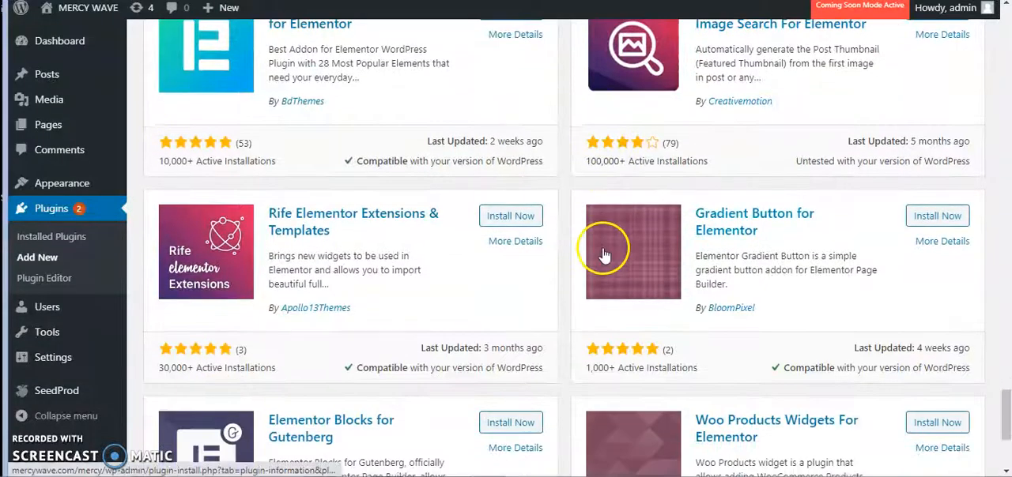
scroll(603, 248, down, 1)
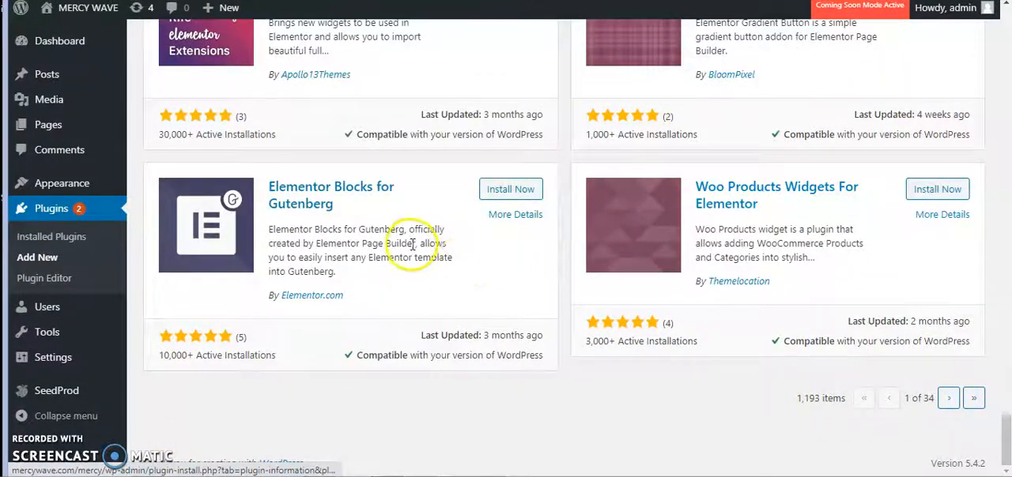
scroll(466, 243, up, 2)
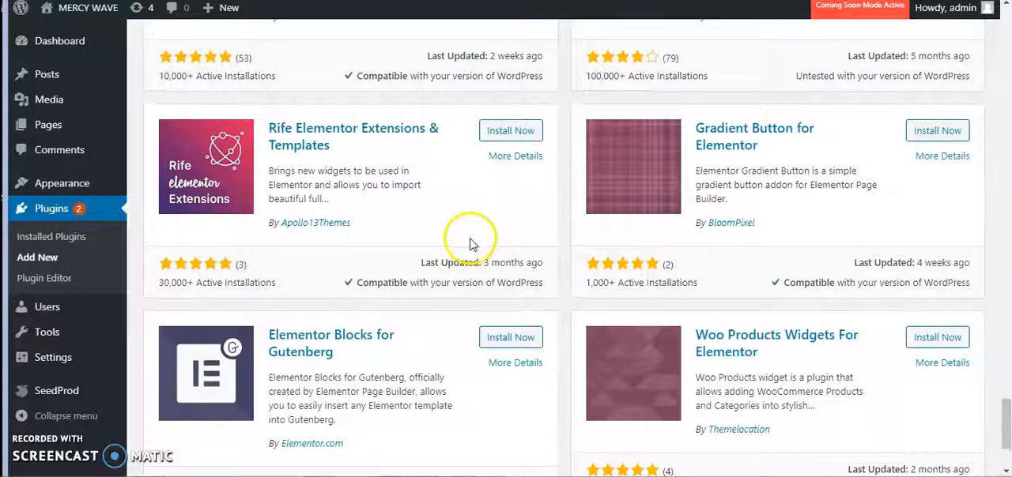
scroll(472, 243, up, 1)
scroll(471, 245, up, 1)
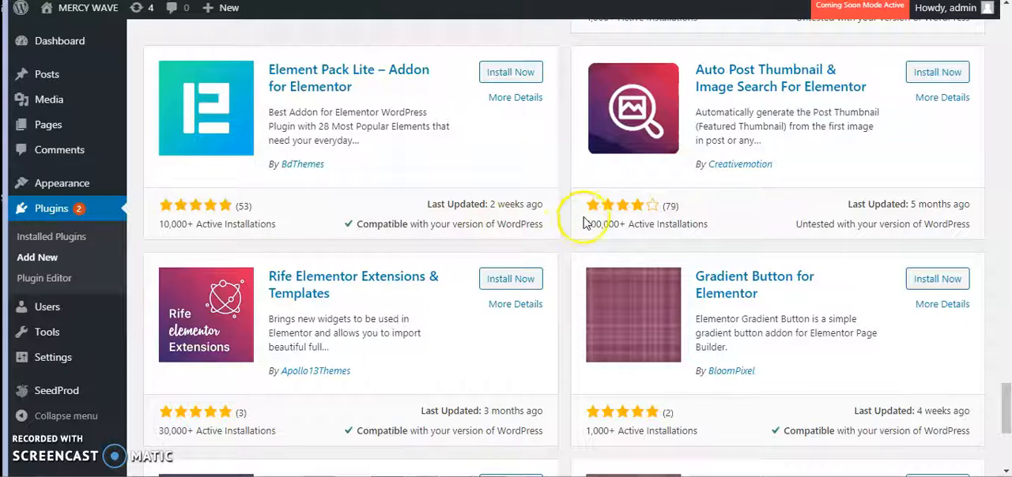
scroll(678, 221, down, 2)
scroll(682, 221, up, 6)
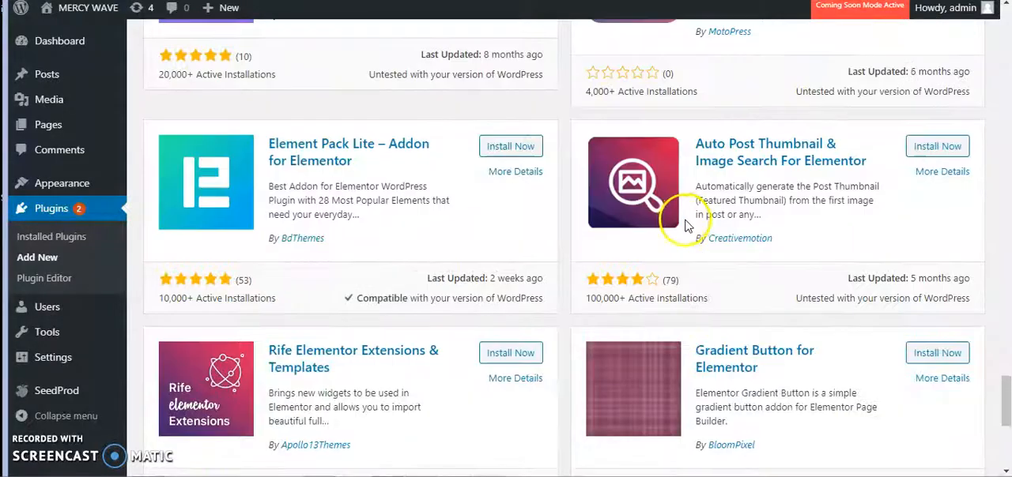
- Check the installation progress of Master Addons for Elementor and Sticky Header Effects for Elementor
scroll(696, 225, up, 4)
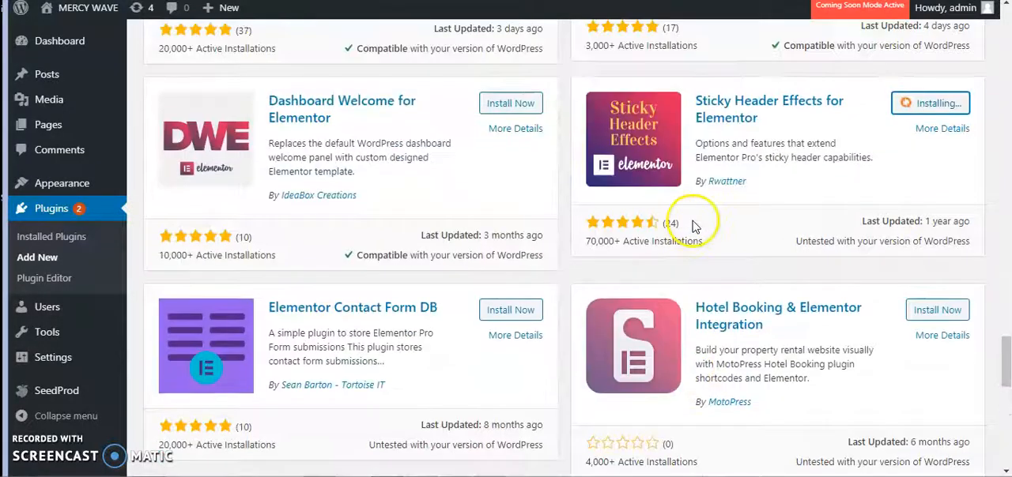
scroll(715, 228, up, 2)
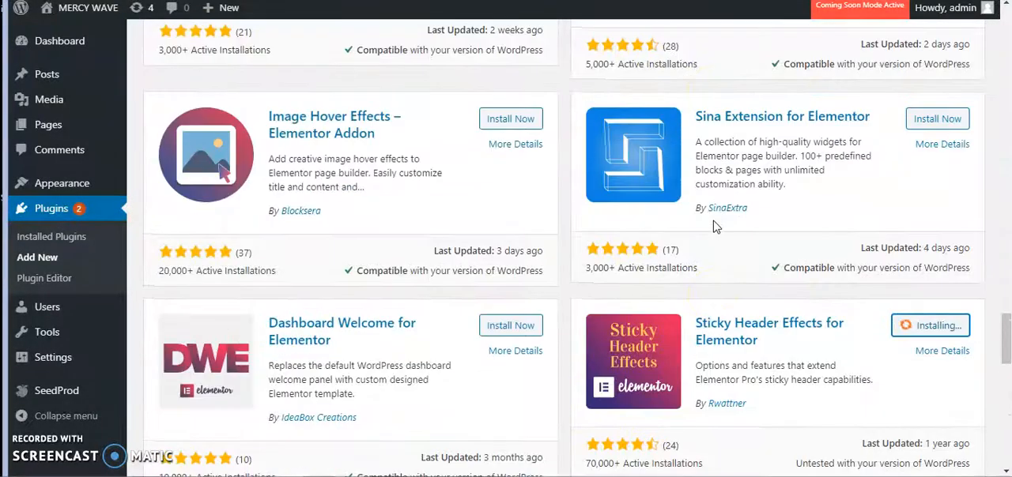
scroll(593, 264, up, 4)
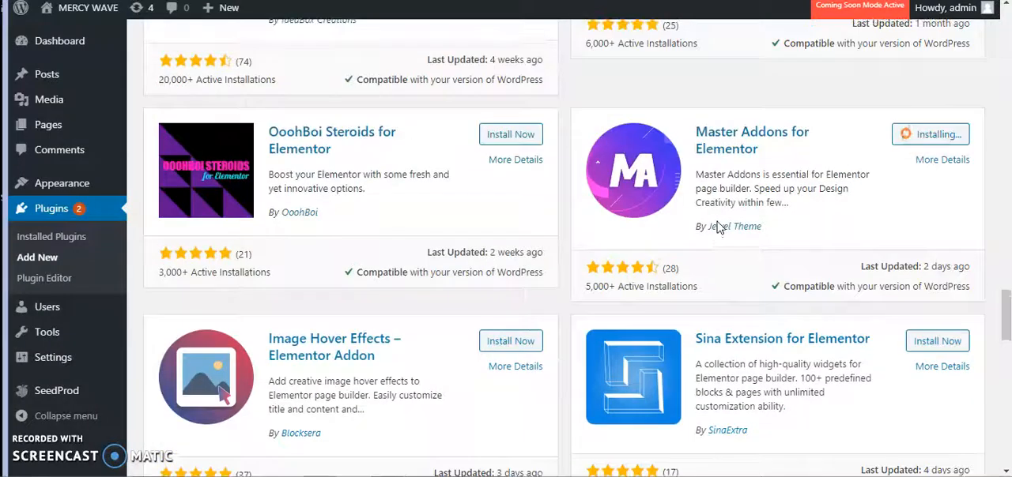
scroll(790, 261, down, 5)
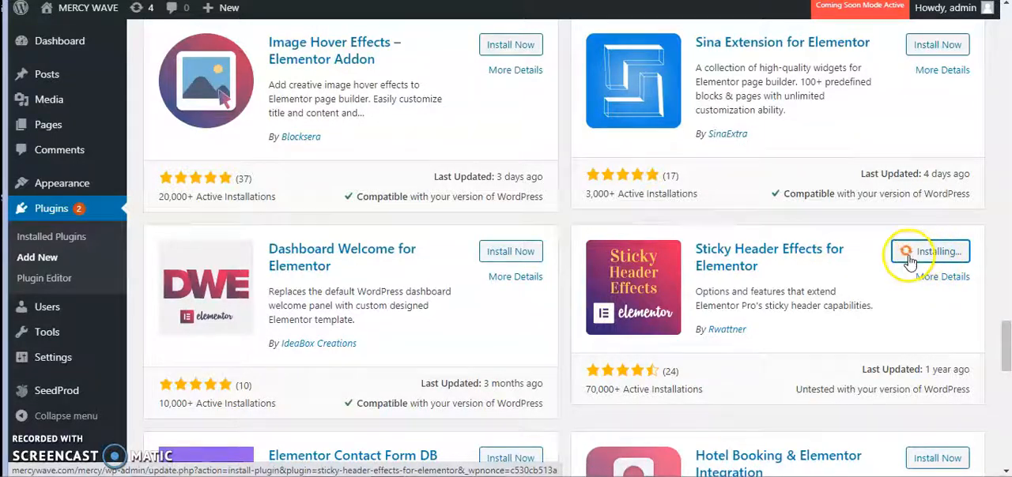
scroll(909, 261, up, 5)
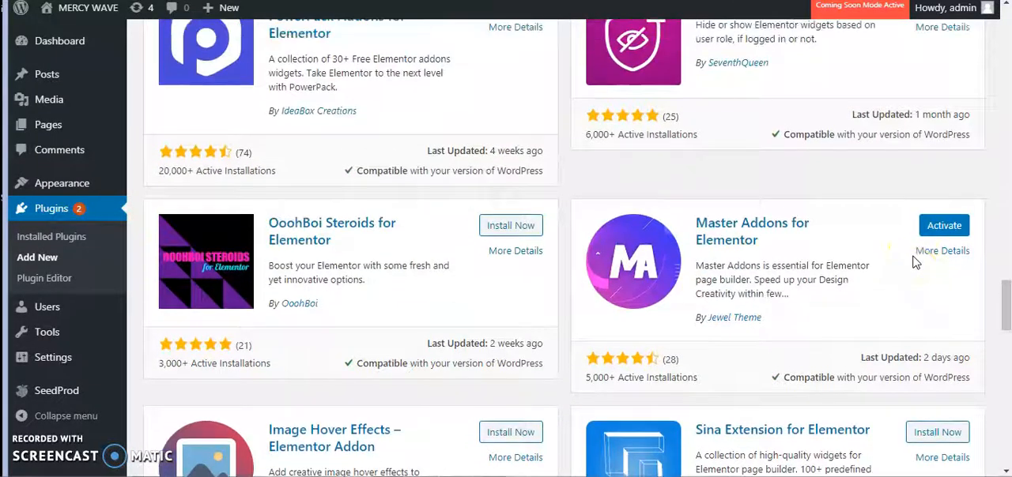
scroll(927, 292, down, 6)
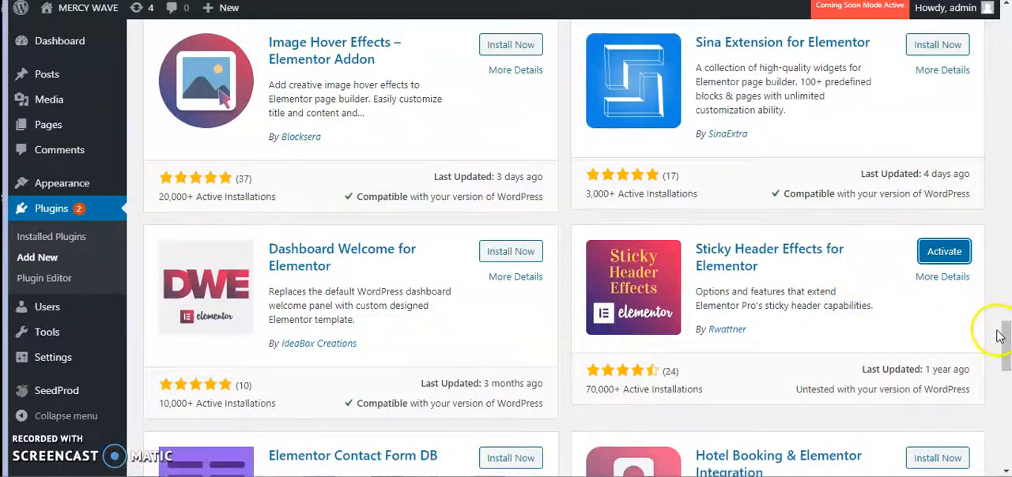
- Open the list of installed plugins and review its entries
drag(1006, 338, 1006, 27)
click(846, 179)
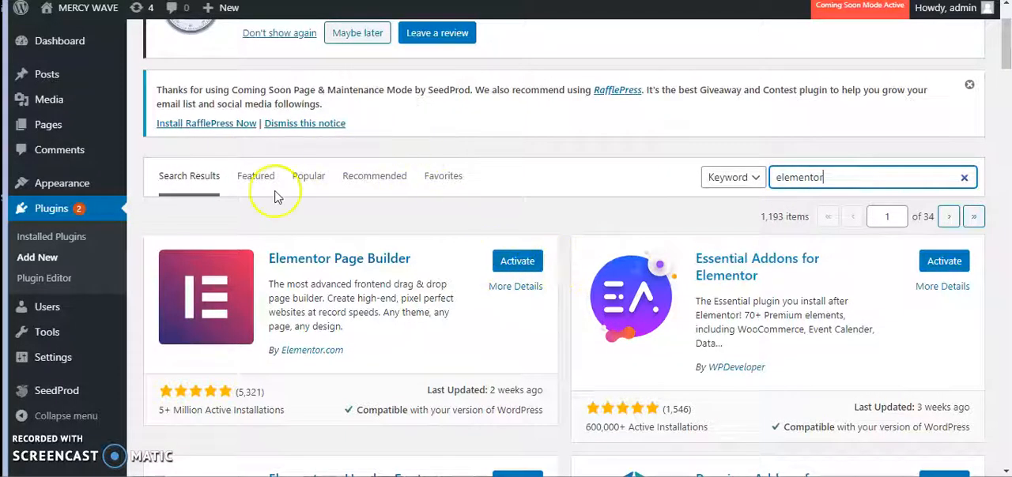
click(57, 242)
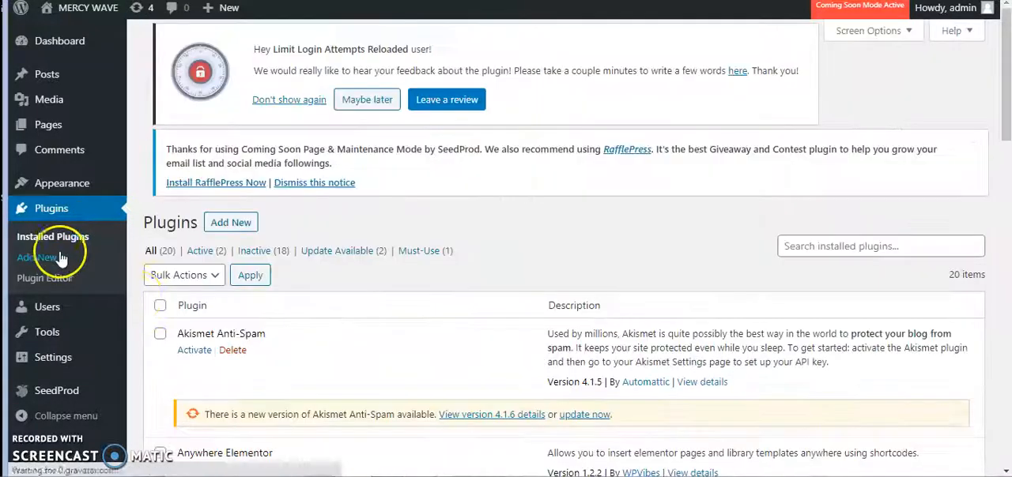
scroll(292, 273, down, 5)
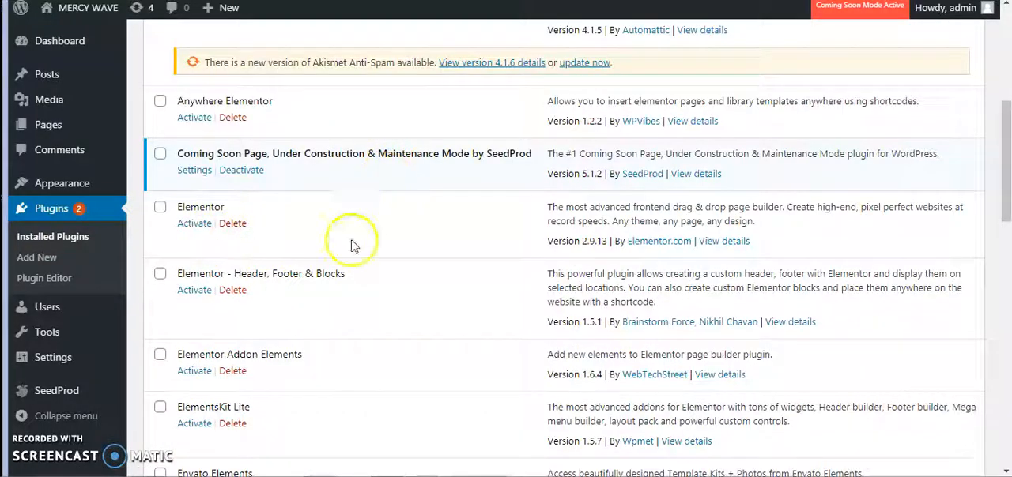
scroll(254, 286, down, 4)
scroll(255, 286, down, 10)
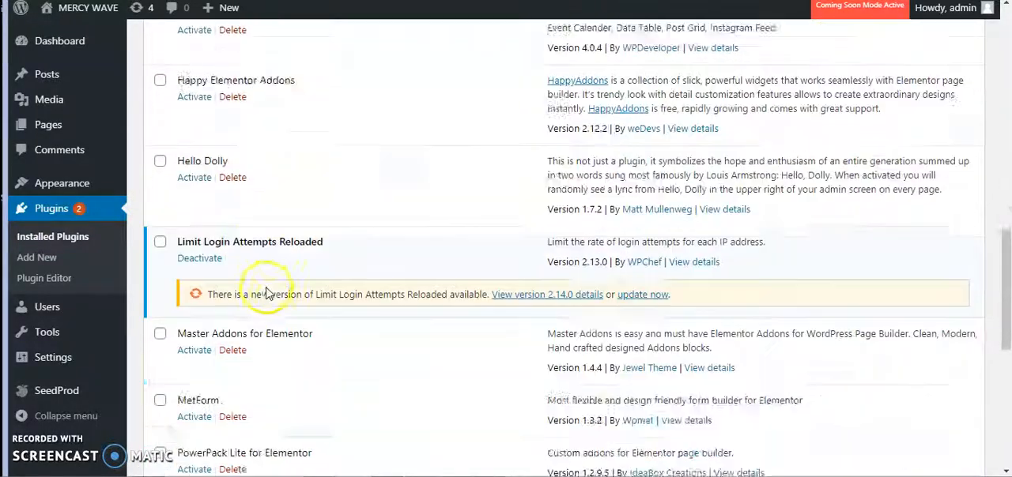
- Select all installed plugins and choose Activate as the bulk action
scroll(243, 307, up, 14)
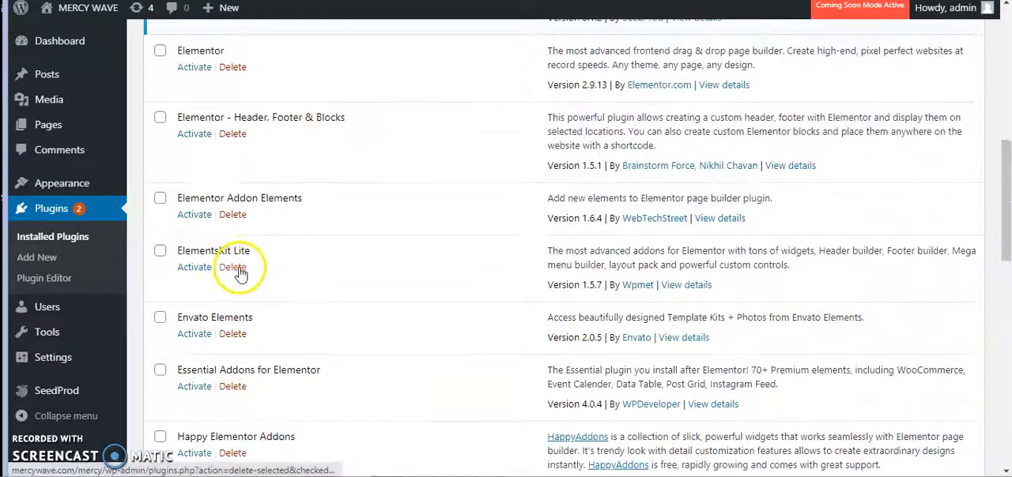
scroll(238, 268, up, 1)
scroll(230, 251, up, 5)
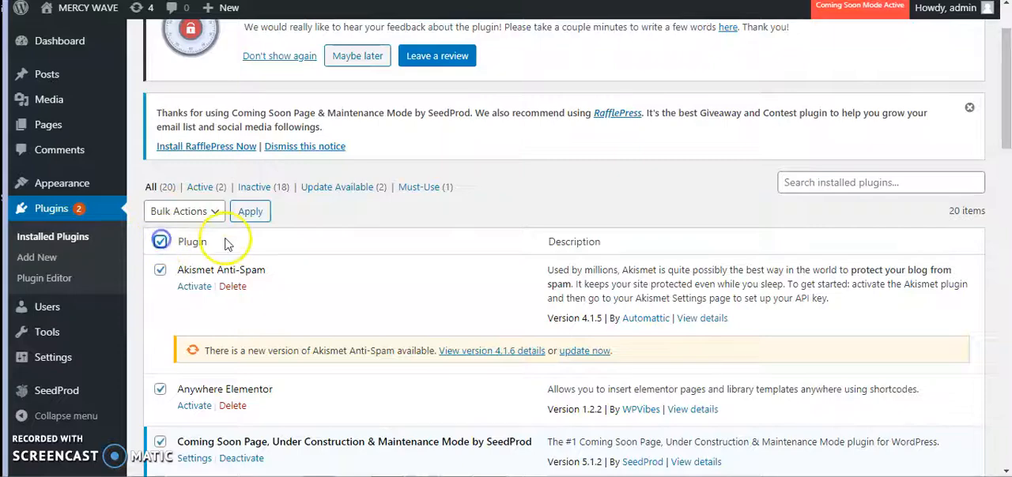
scroll(229, 253, down, 8)
scroll(240, 269, down, 2)
scroll(235, 242, up, 10)
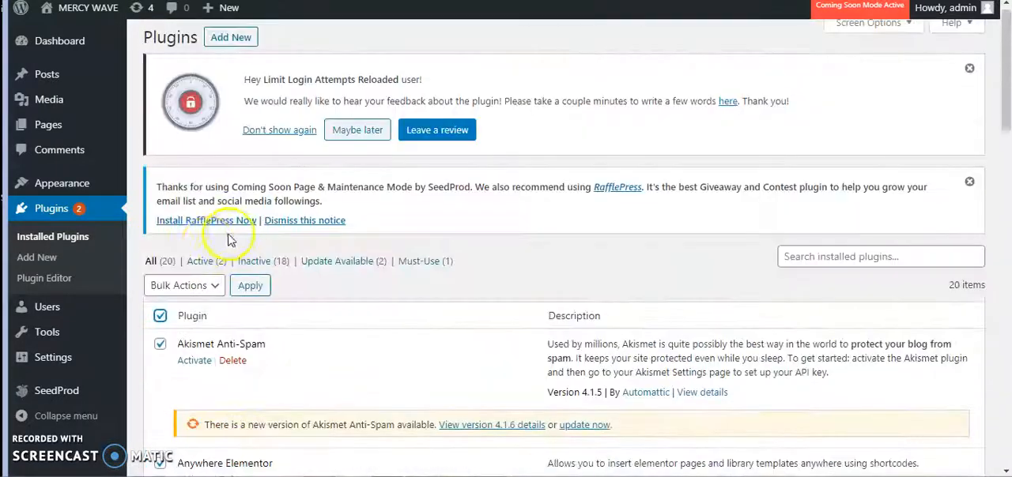
scroll(229, 239, down, 2)
click(188, 138)
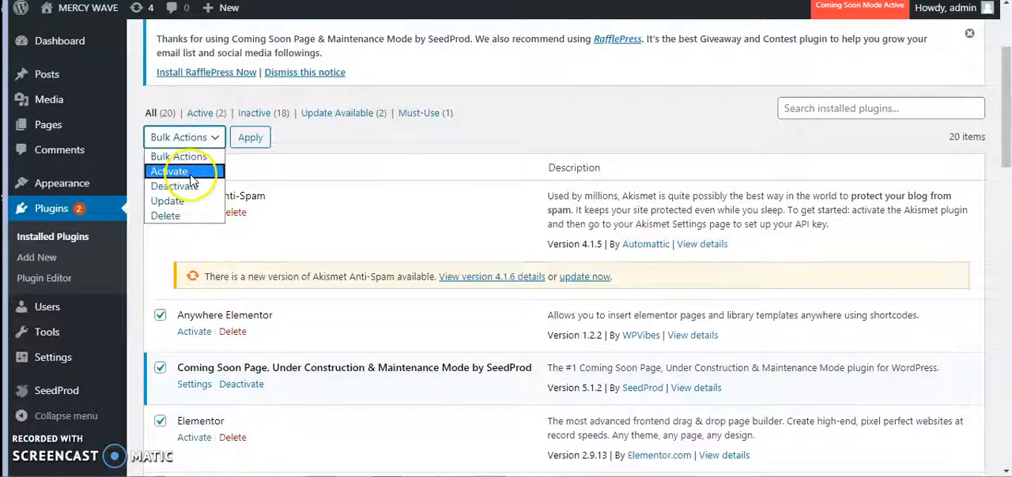
click(191, 172)
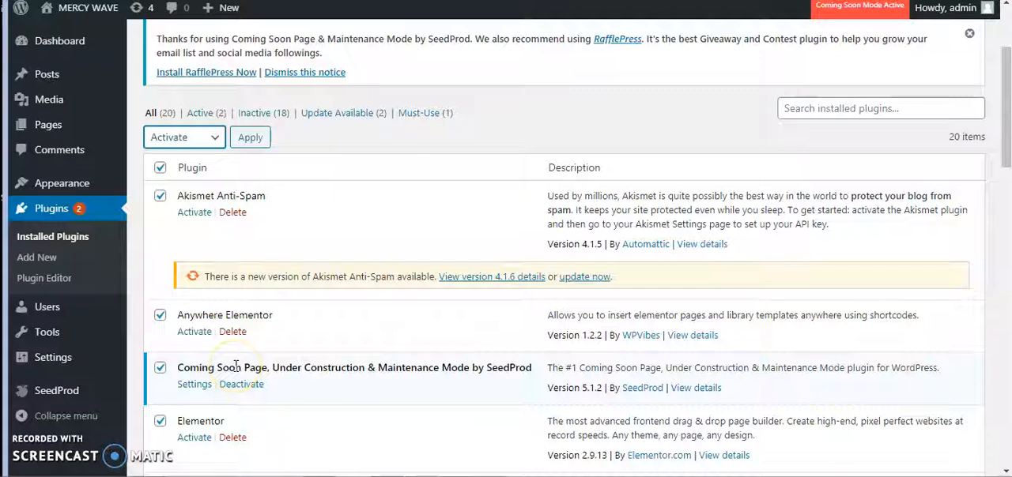
- Delete the Akismet Anti-Spam plugin and its data
click(233, 214)
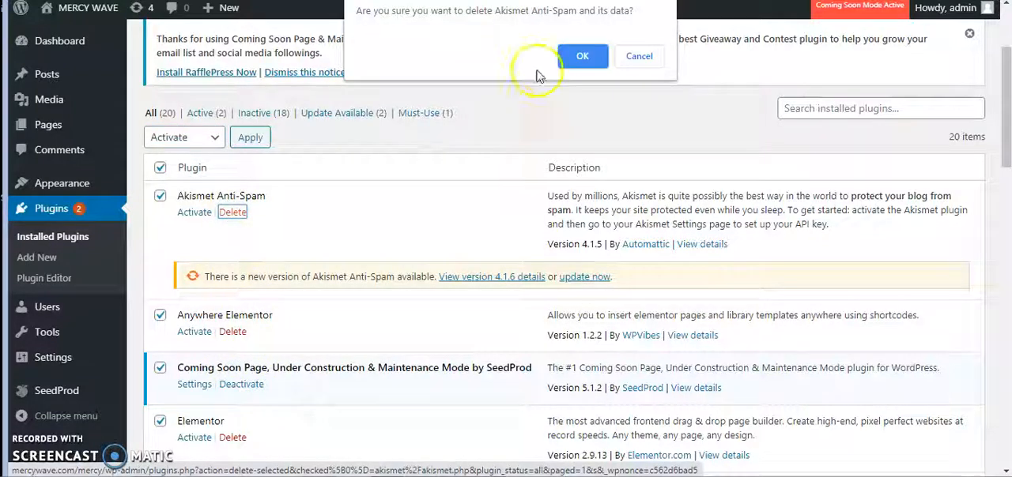
click(597, 62)
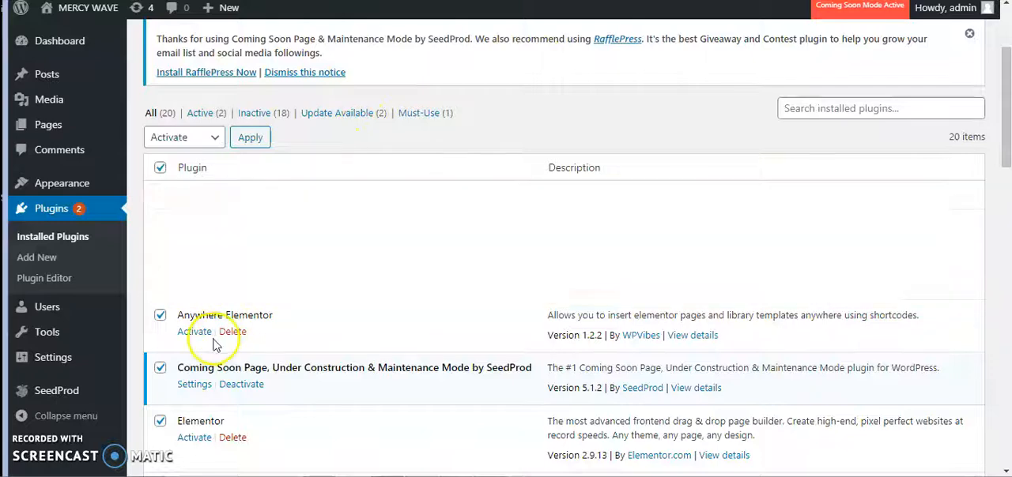
- Activate the Anywhere Elementor and Elementor plugins
click(196, 242)
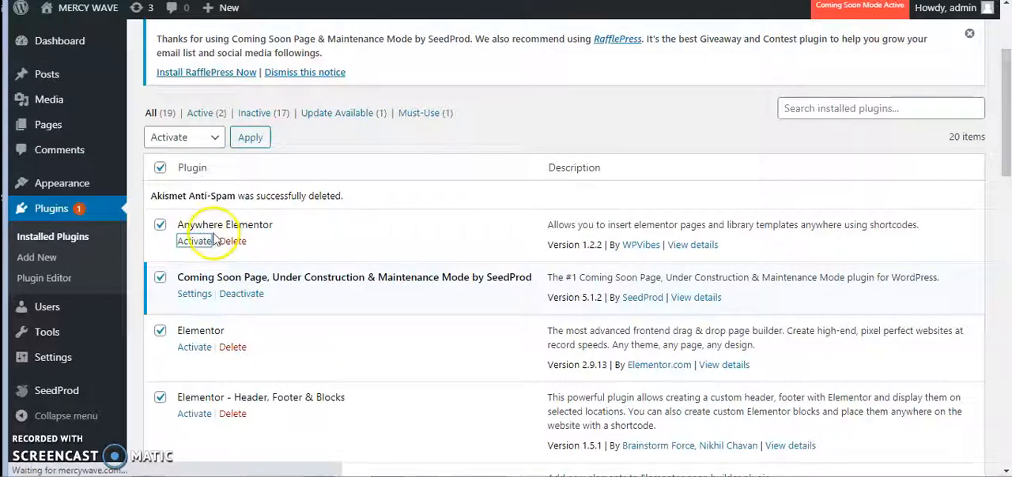
scroll(202, 261, down, 4)
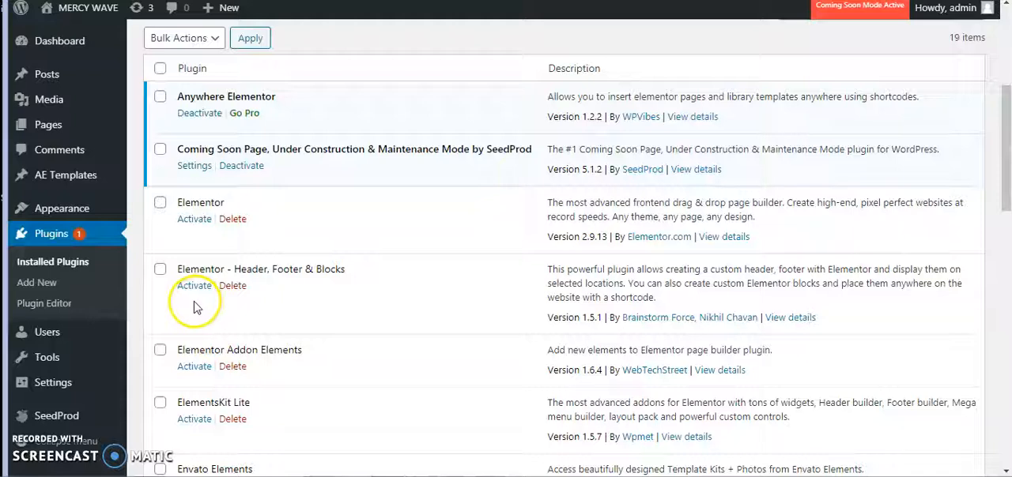
click(193, 219)
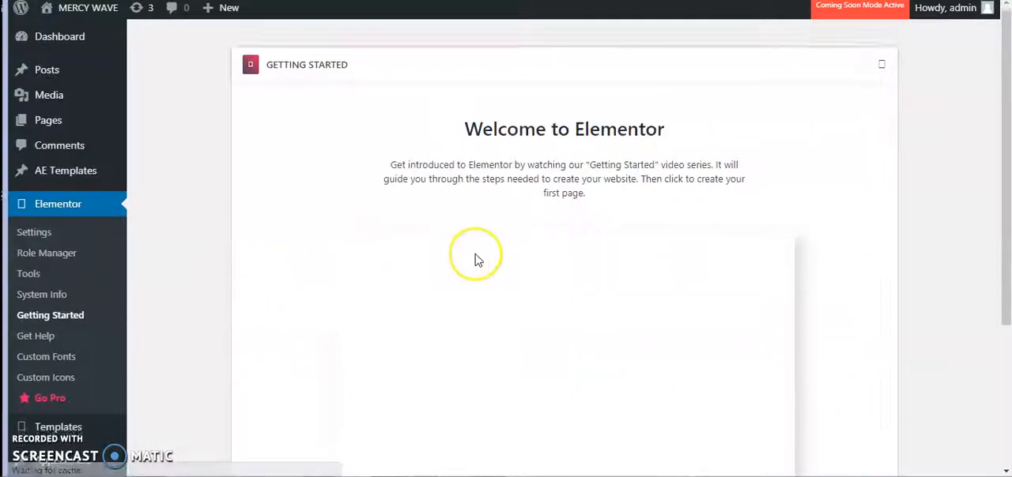
- Look over Elementor's Getting Started page, including its introductory video and page creation options
scroll(473, 255, down, 1)
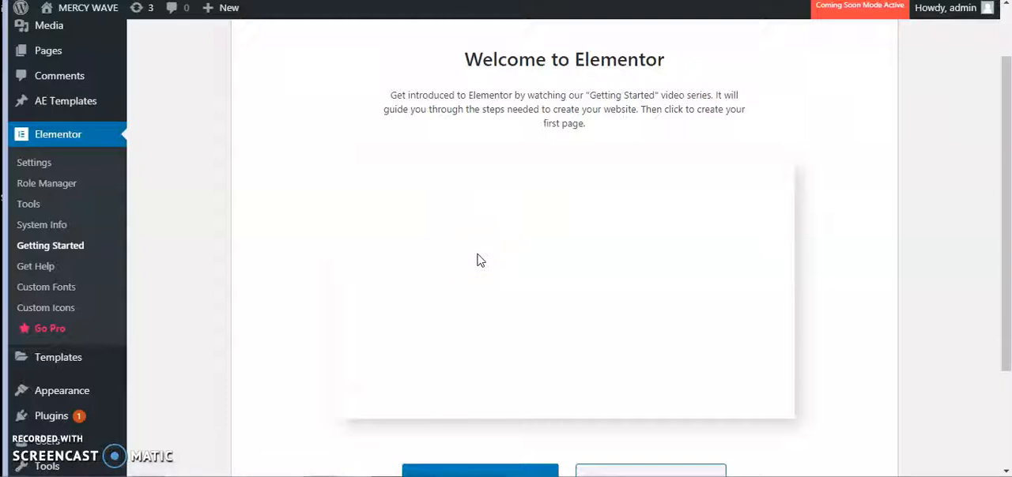
click(478, 252)
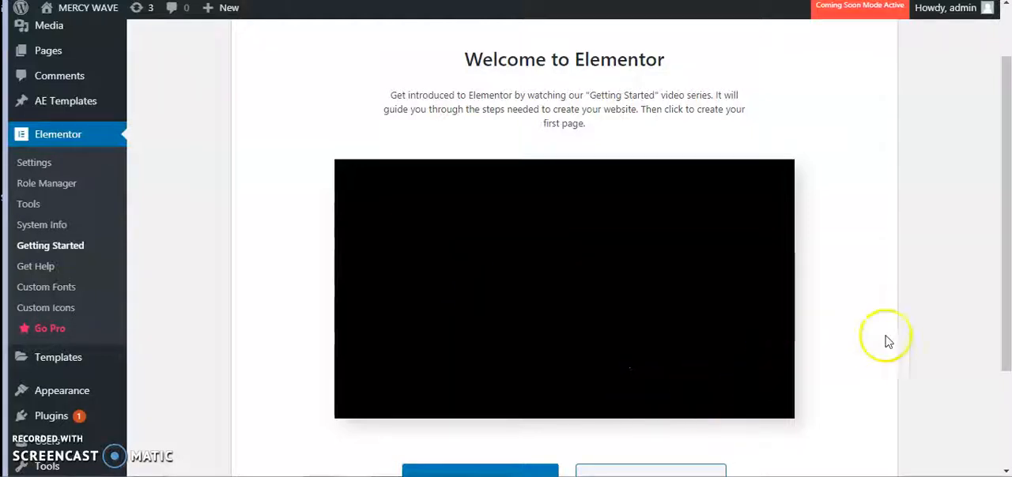
scroll(1001, 422, down, 2)
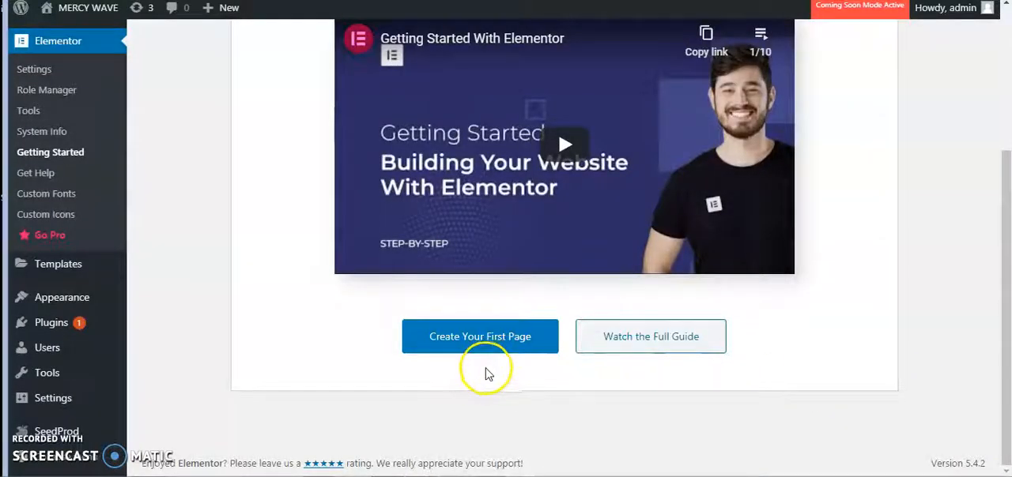
- Return to the installed plugins list and activate the Elementor - Header, Footer & Blocks plugin
scroll(498, 369, up, 5)
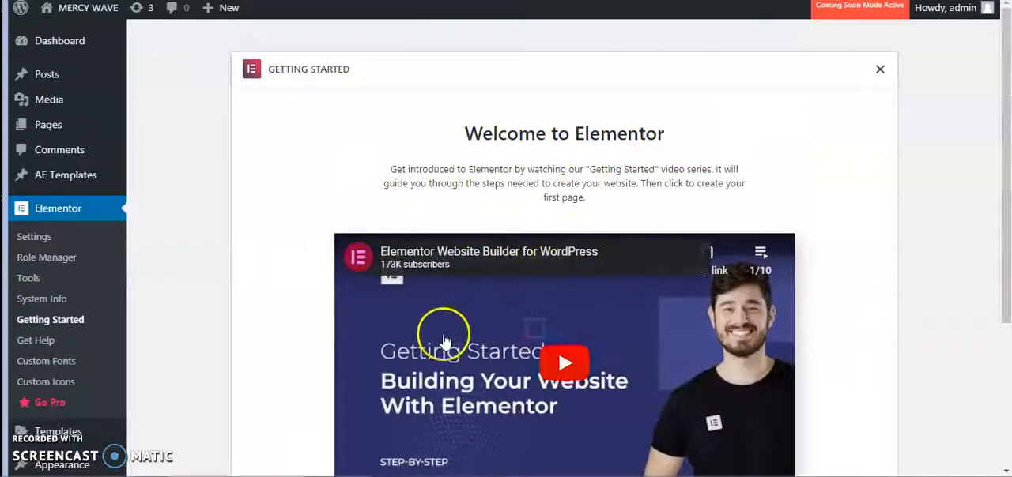
scroll(443, 339, down, 5)
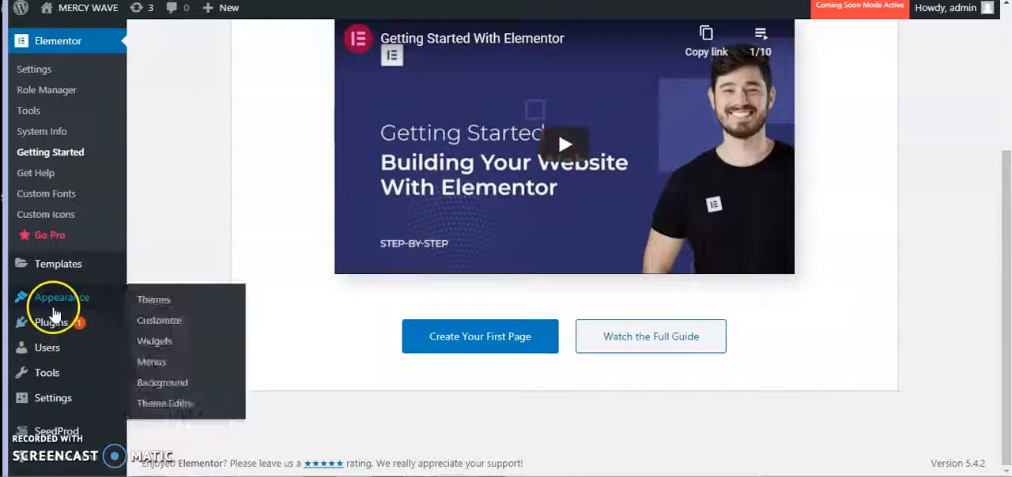
mouse_move(50, 332)
click(172, 327)
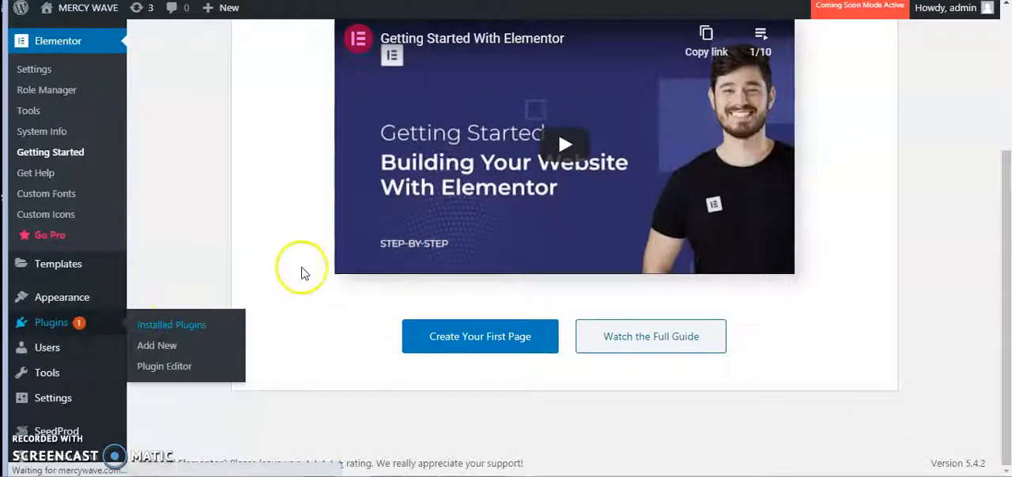
scroll(342, 275, down, 3)
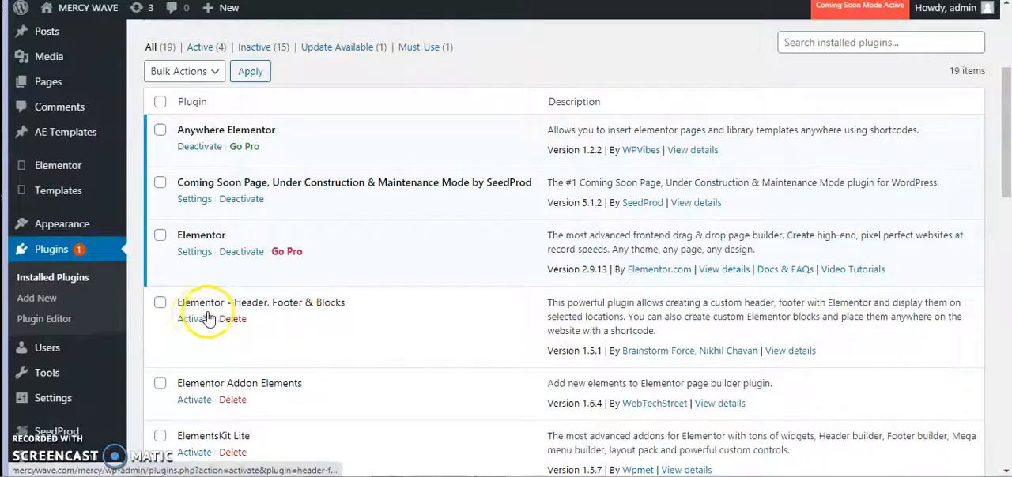
click(197, 320)
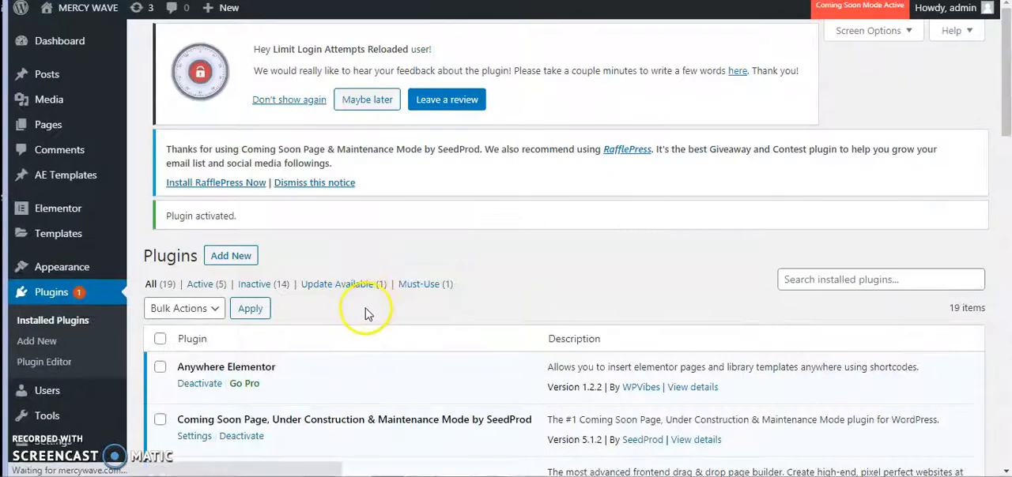
- Activate the Elementor Addon Elements plugin
scroll(363, 316, down, 1)
scroll(250, 382, down, 1)
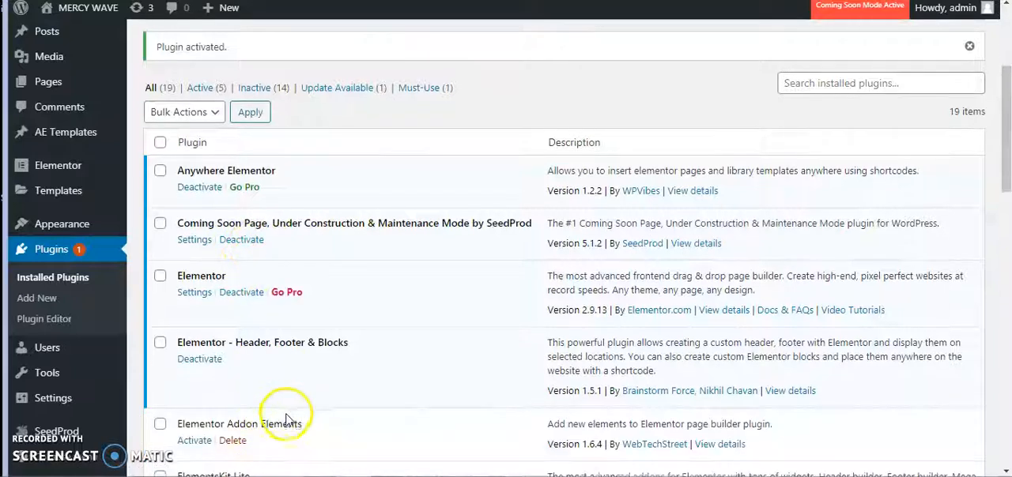
scroll(277, 356, down, 2)
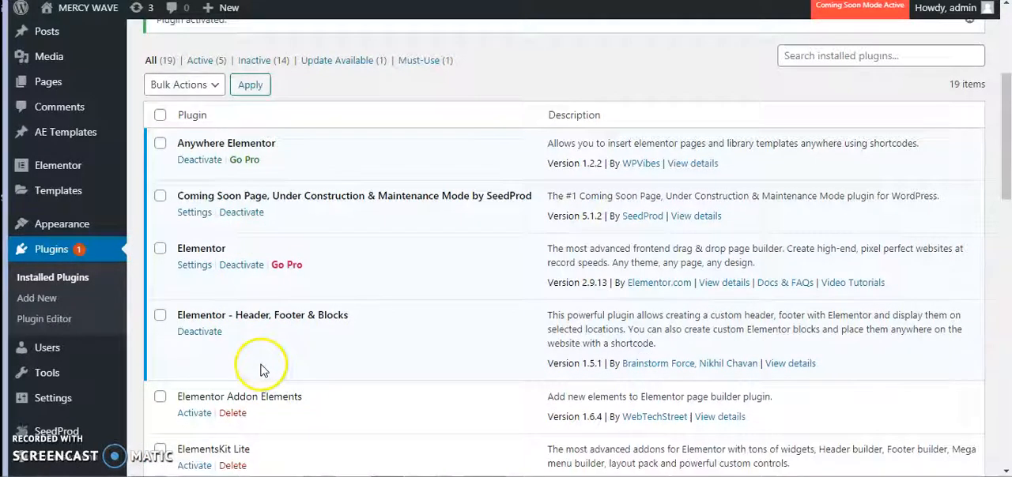
click(192, 291)
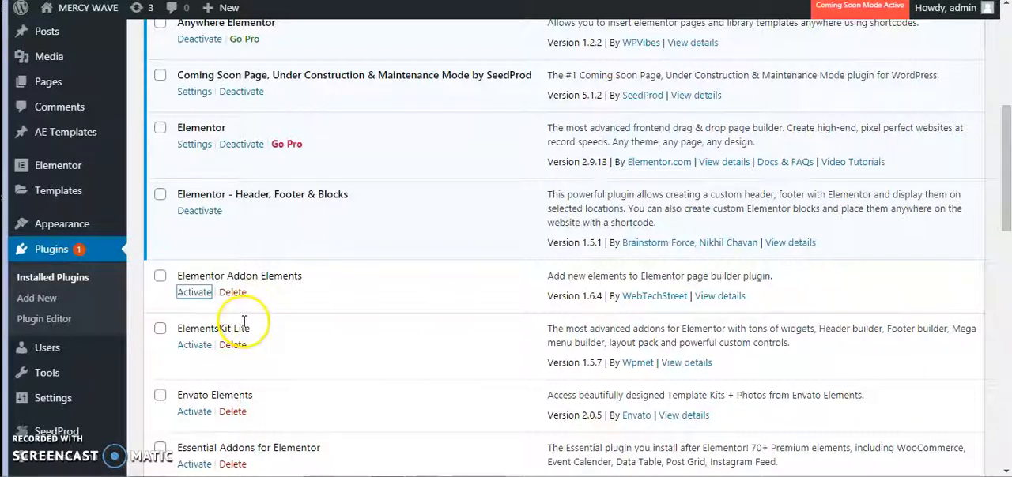
scroll(348, 338, down, 1)
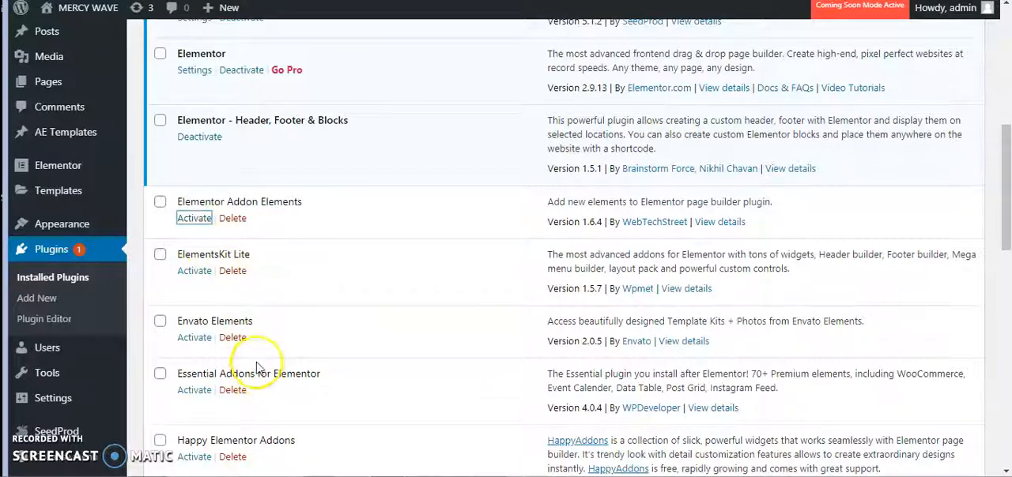
click(196, 218)
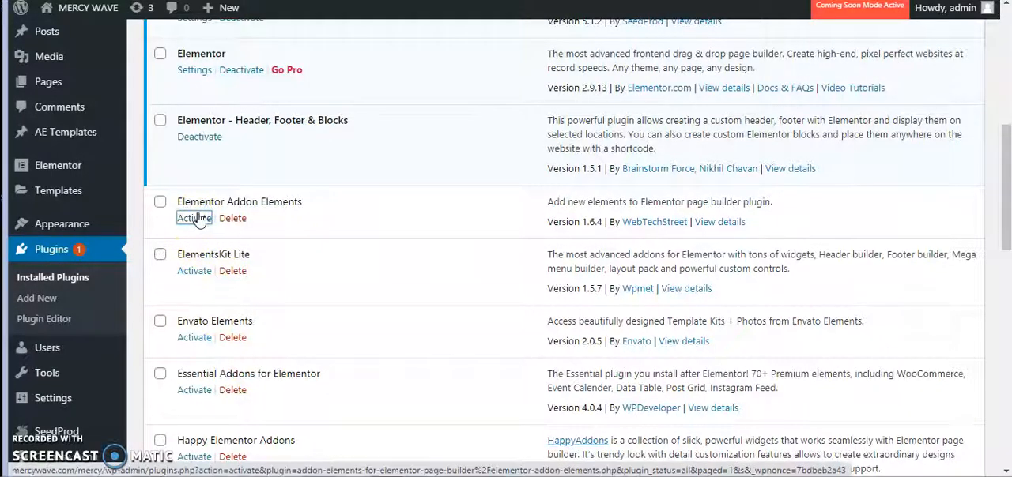
click(197, 219)
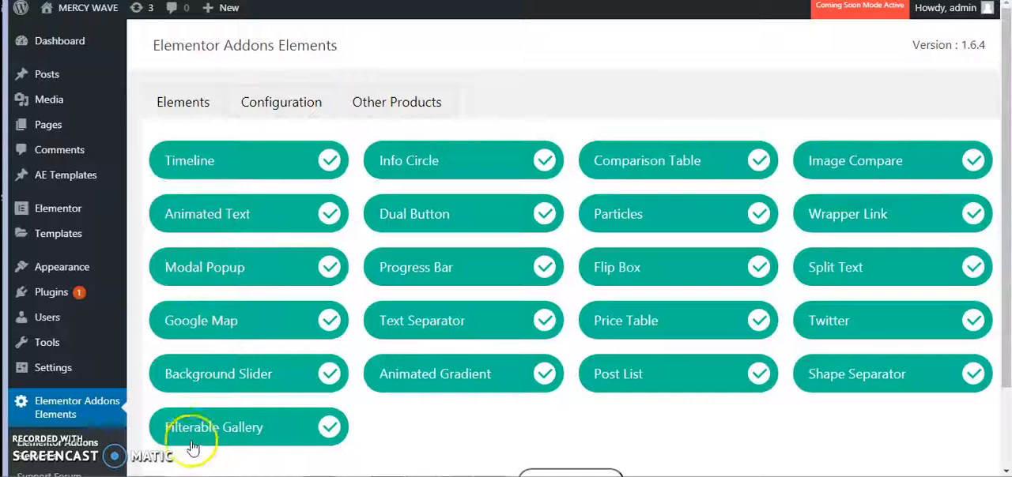
- Go back to the installed plugins list and activate ElementsKit Lite and Envato Elements
scroll(774, 414, down, 2)
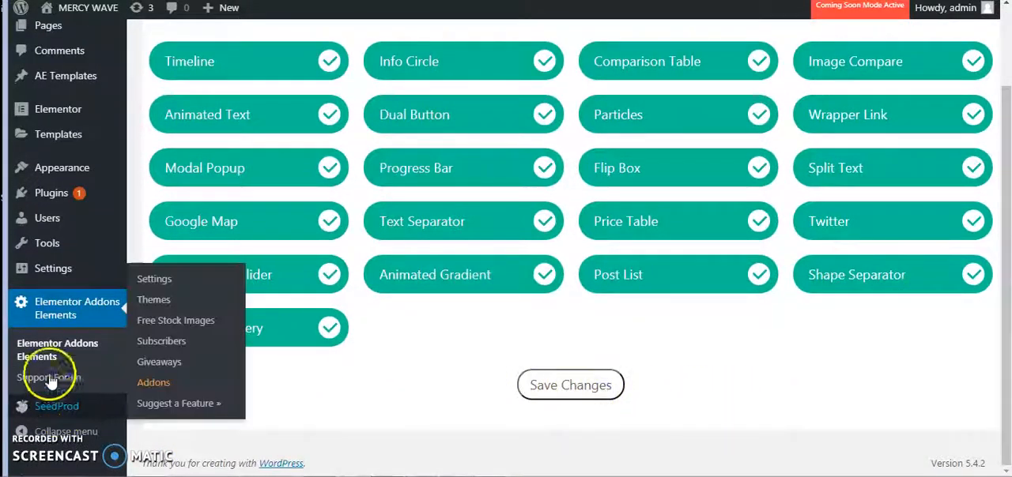
mouse_move(51, 199)
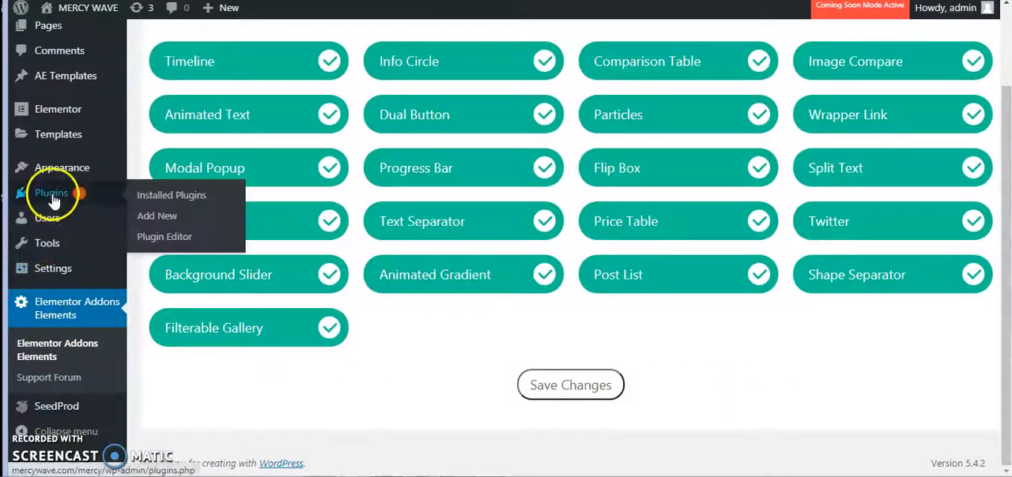
click(171, 199)
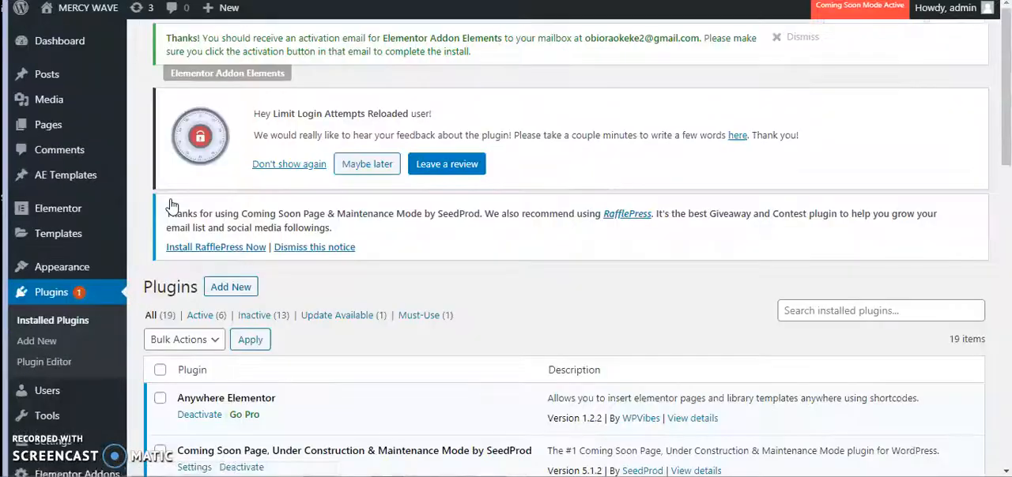
scroll(249, 261, down, 10)
scroll(251, 315, down, 3)
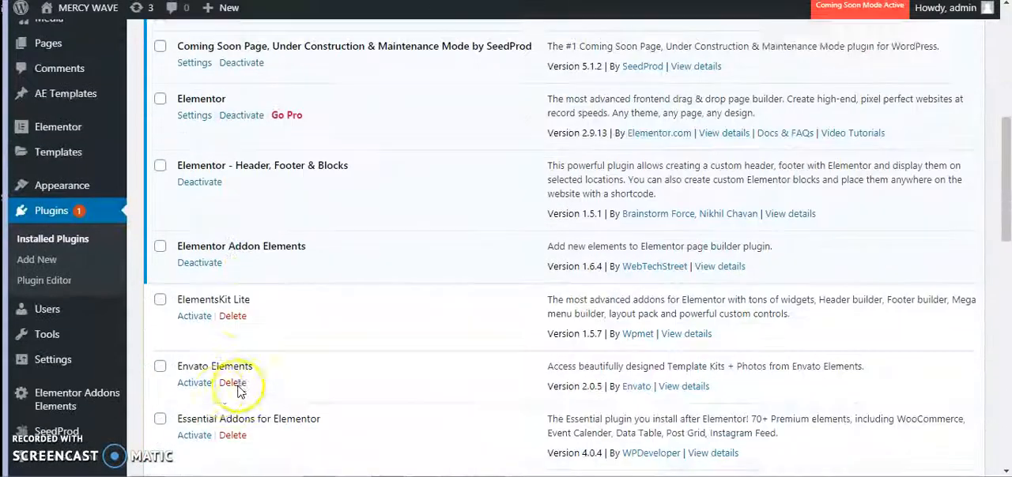
click(196, 296)
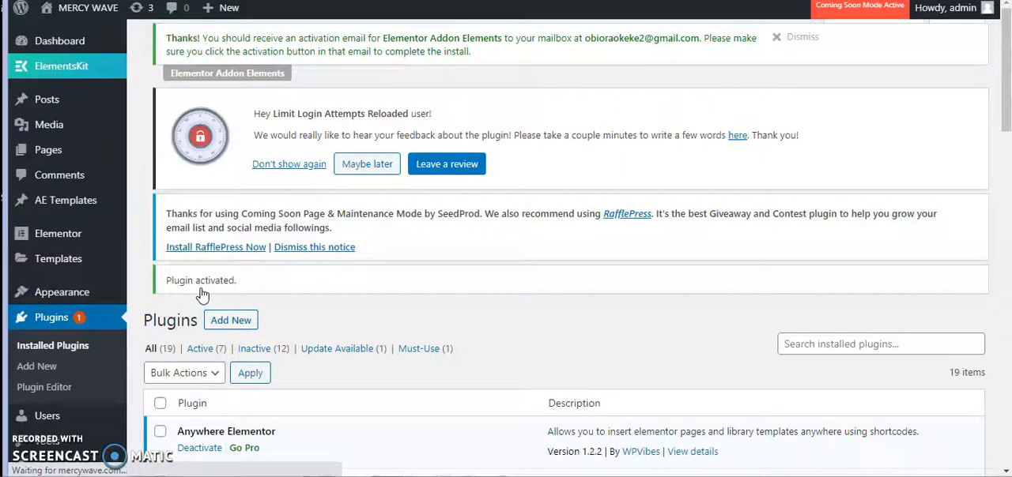
scroll(378, 340, down, 10)
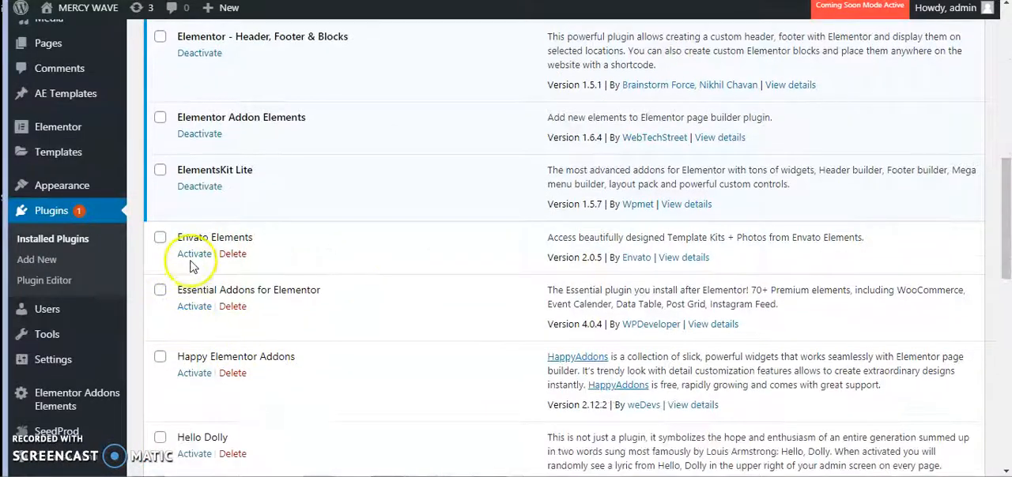
click(197, 254)
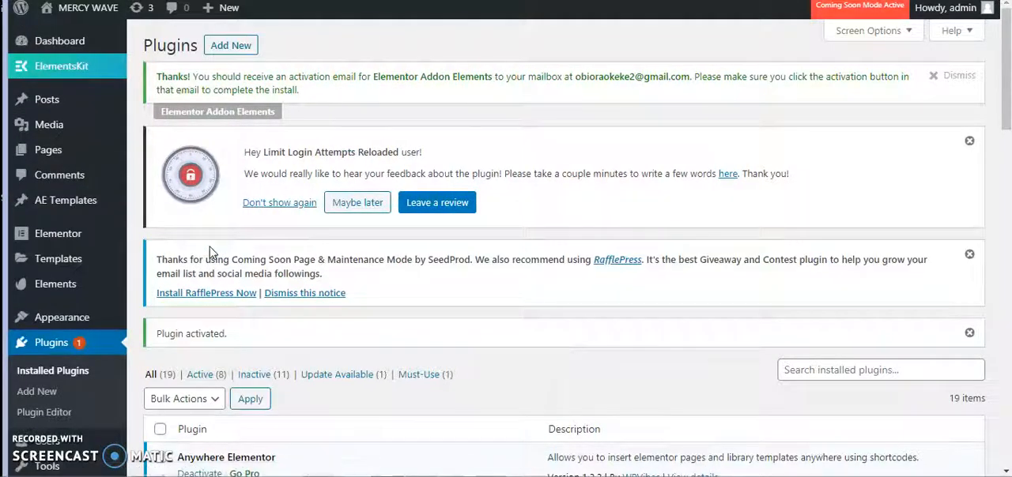
- Activate the Essential Addons for Elementor and Happy Elementor Addons plugins
scroll(395, 284, down, 8)
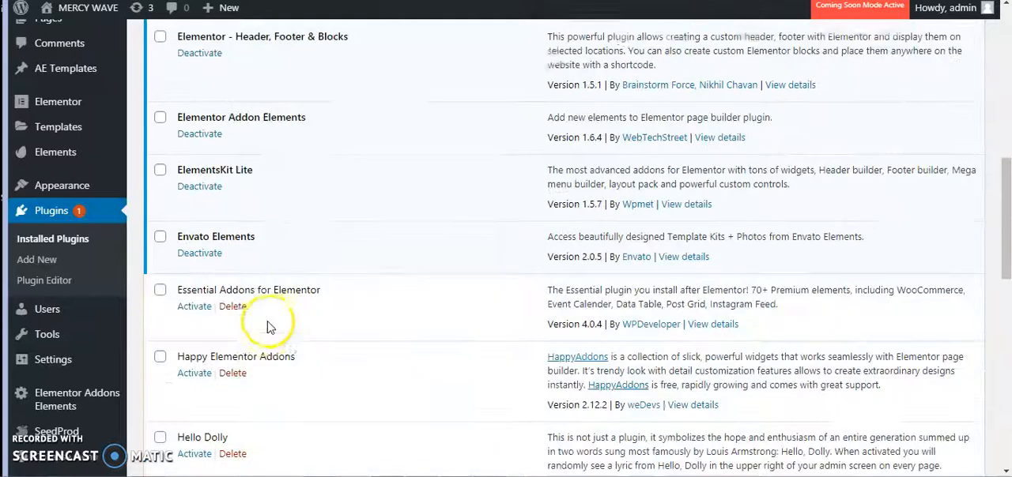
click(195, 233)
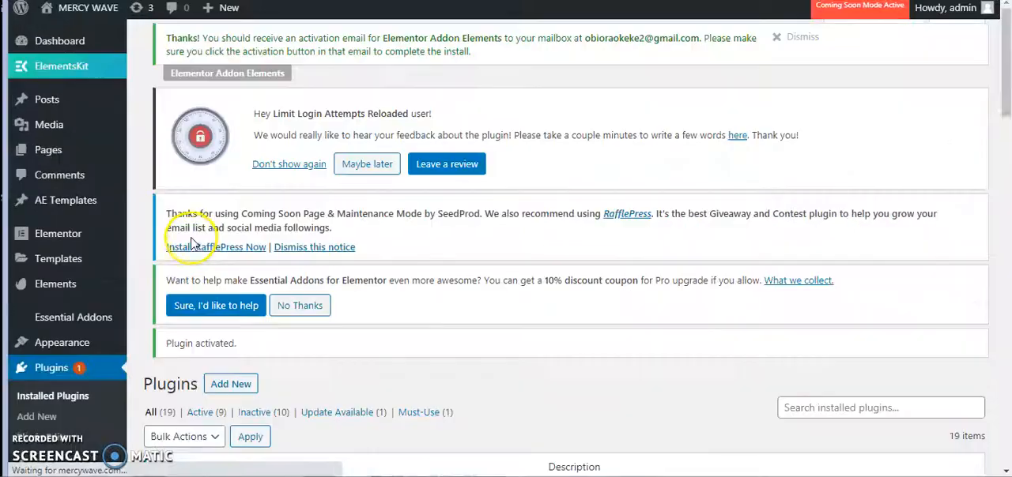
scroll(189, 245, down, 10)
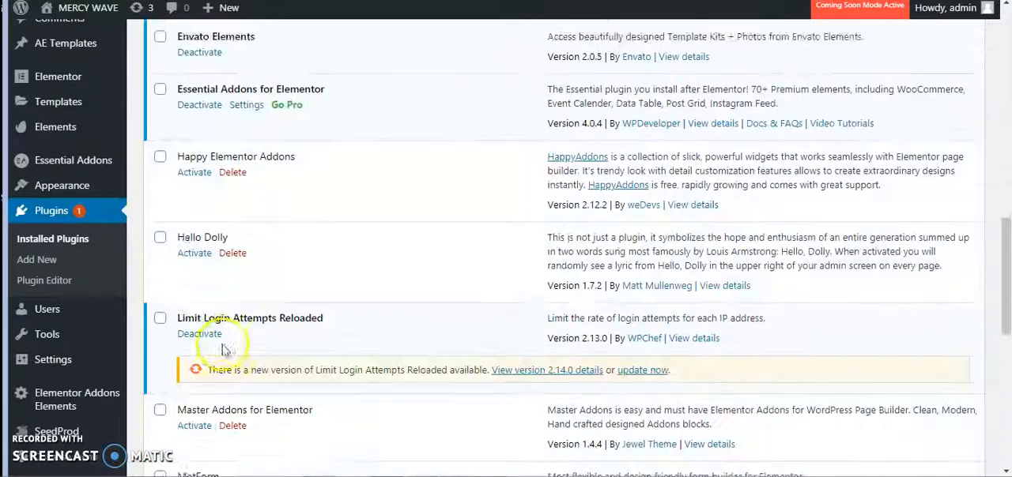
click(194, 147)
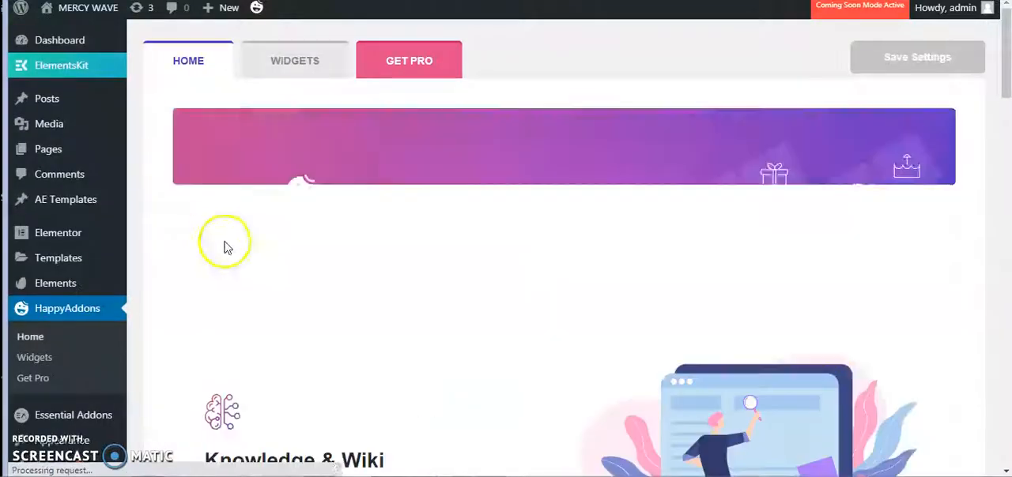
- Look over the HappyAddons home page and its widget list, filtered to show only the free widgets
scroll(226, 244, down, 3)
scroll(399, 309, down, 9)
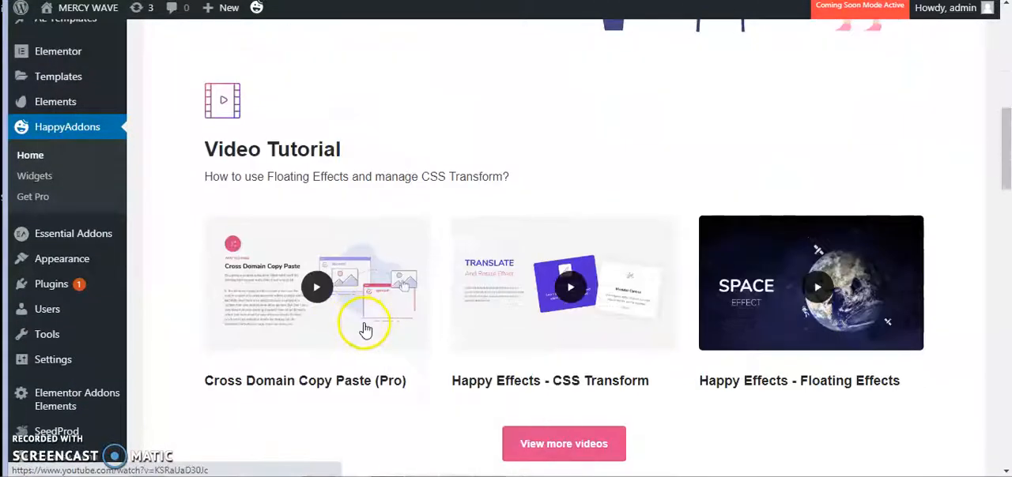
scroll(380, 346, down, 15)
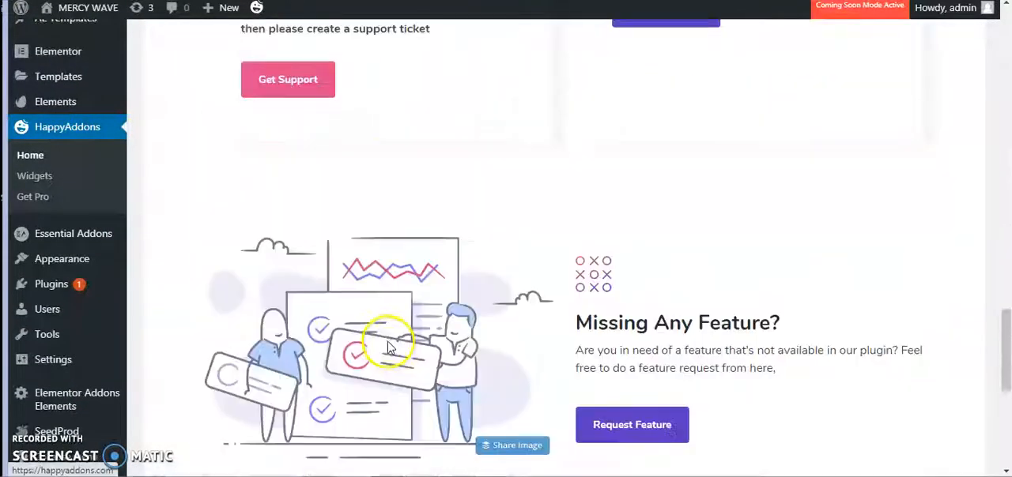
scroll(350, 358, up, 20)
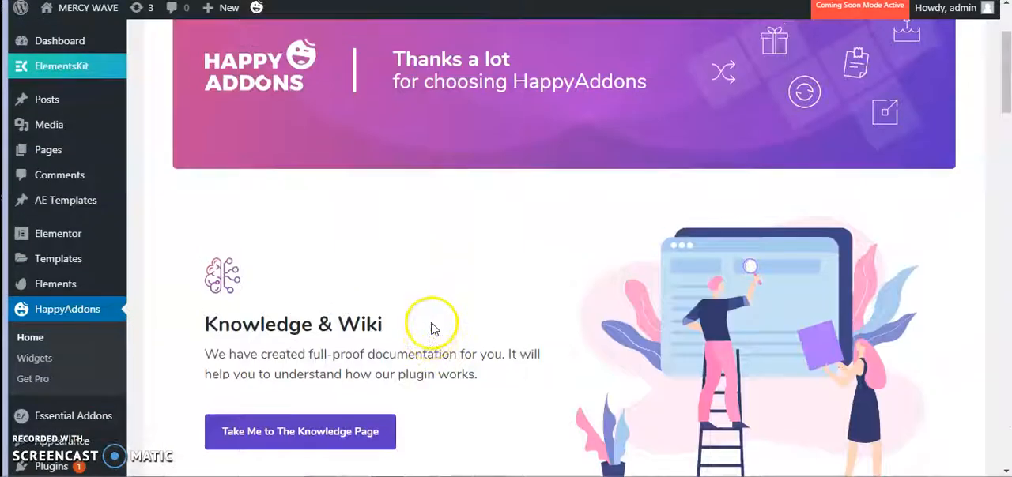
scroll(431, 329, up, 2)
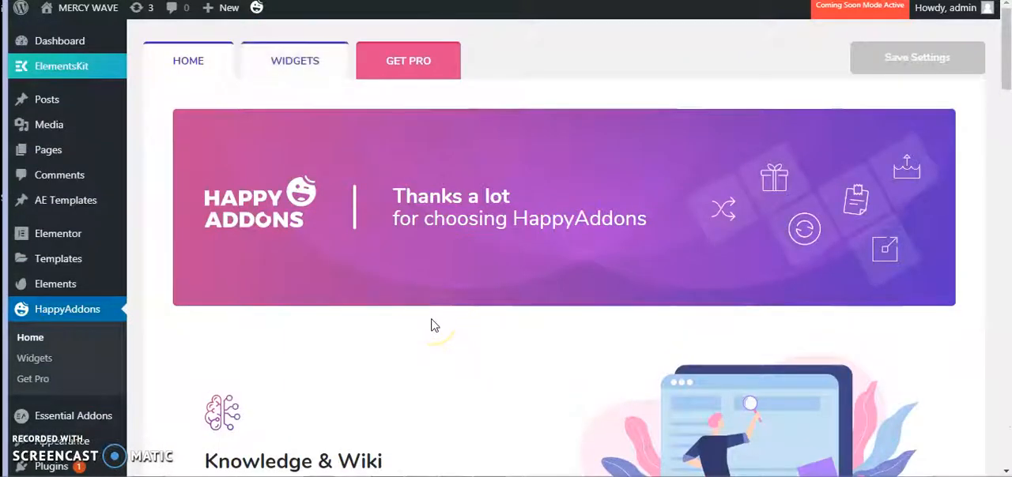
scroll(294, 291, down, 2)
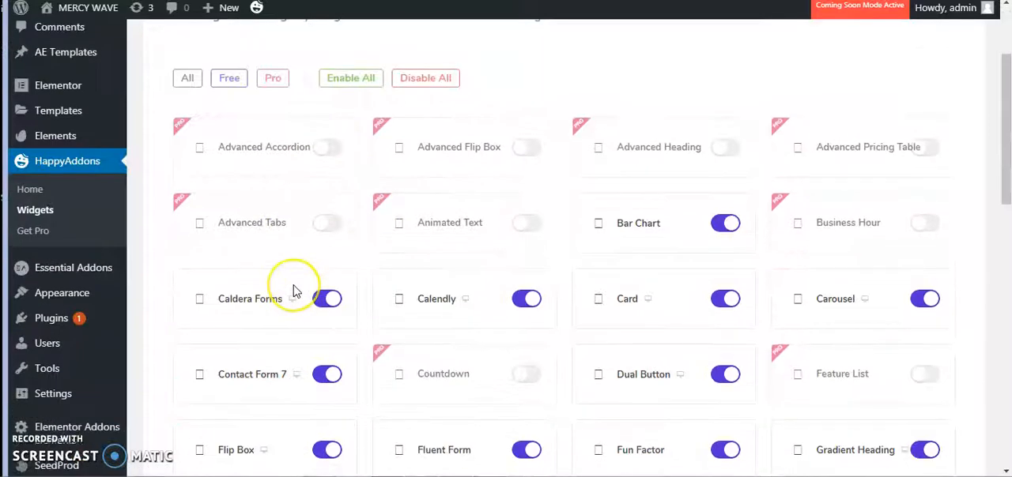
click(229, 78)
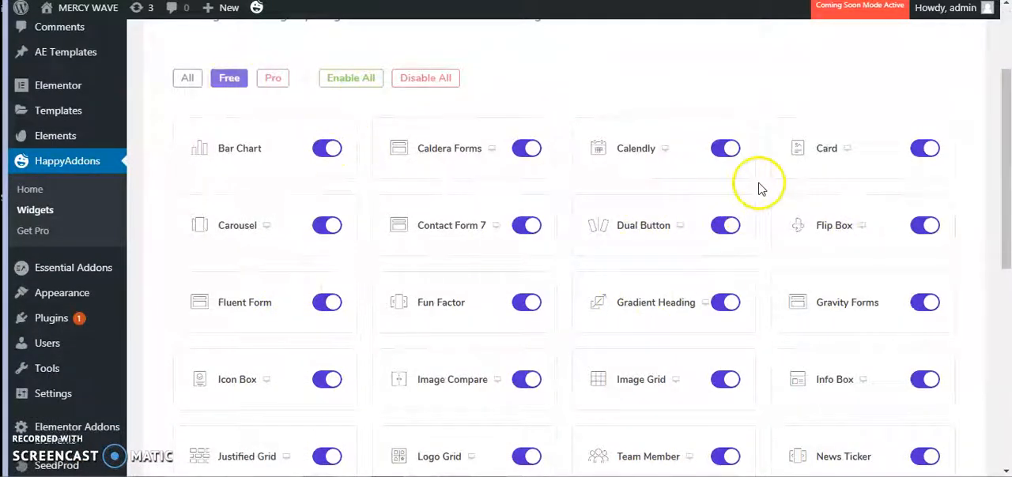
scroll(524, 265, down, 6)
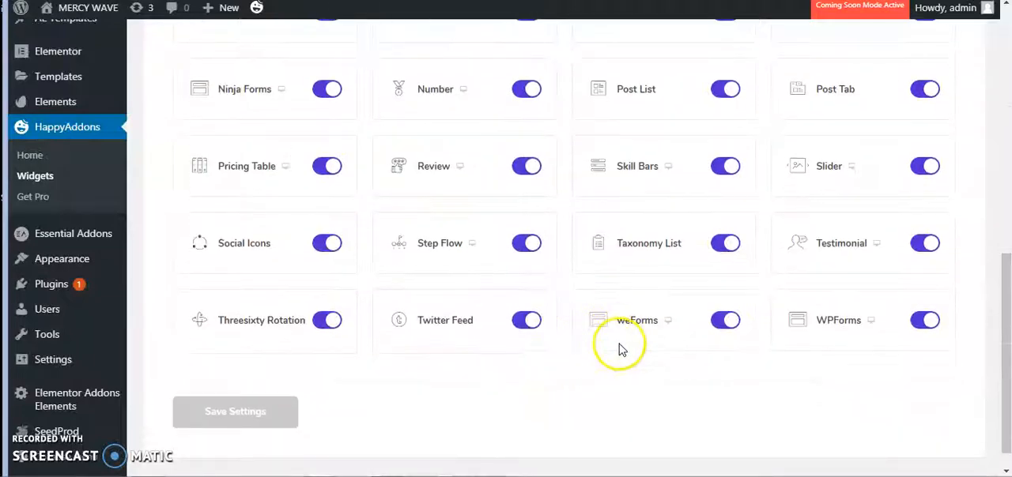
scroll(530, 337, up, 1)
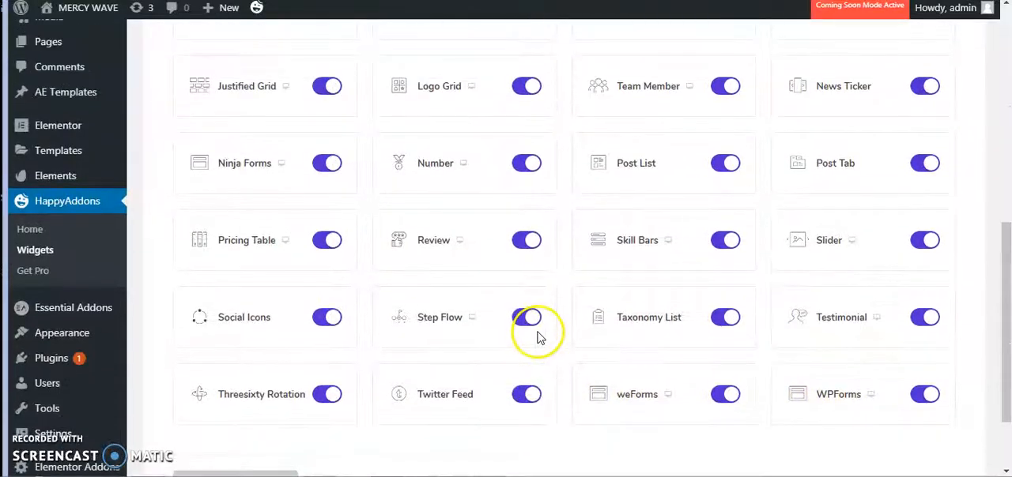
scroll(537, 338, up, 7)
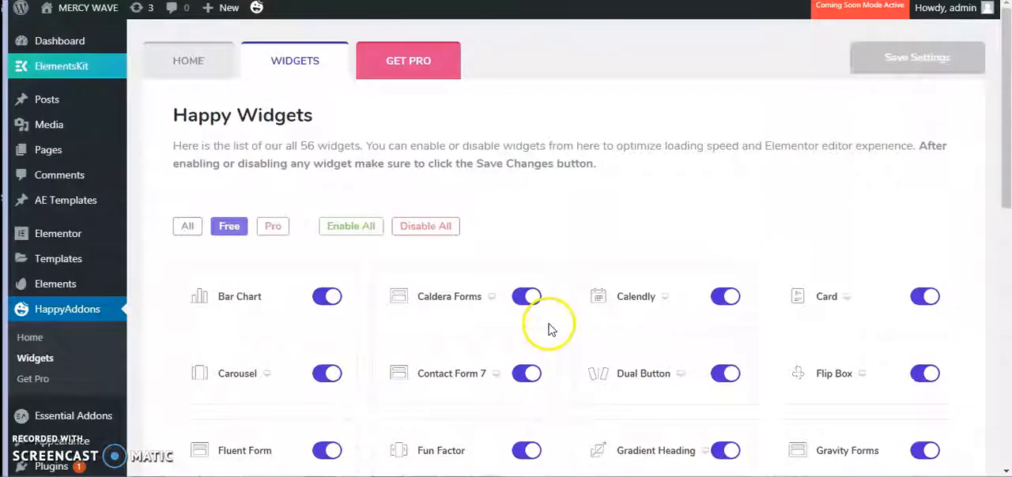
scroll(537, 328, down, 2)
scroll(343, 332, down, 4)
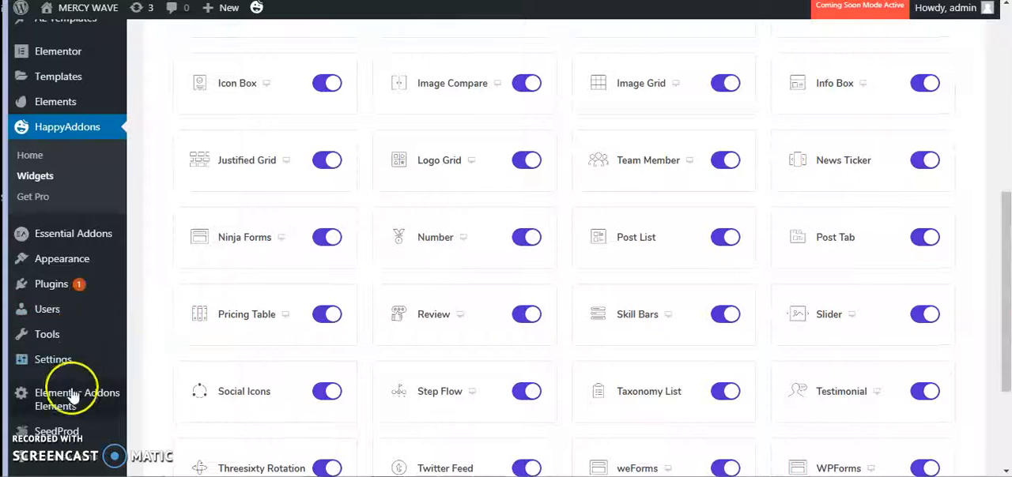
- Go back to the installed plugins list, activate Master Addons for Elementor and opt in to its security and feature update notifications
mouse_move(55, 285)
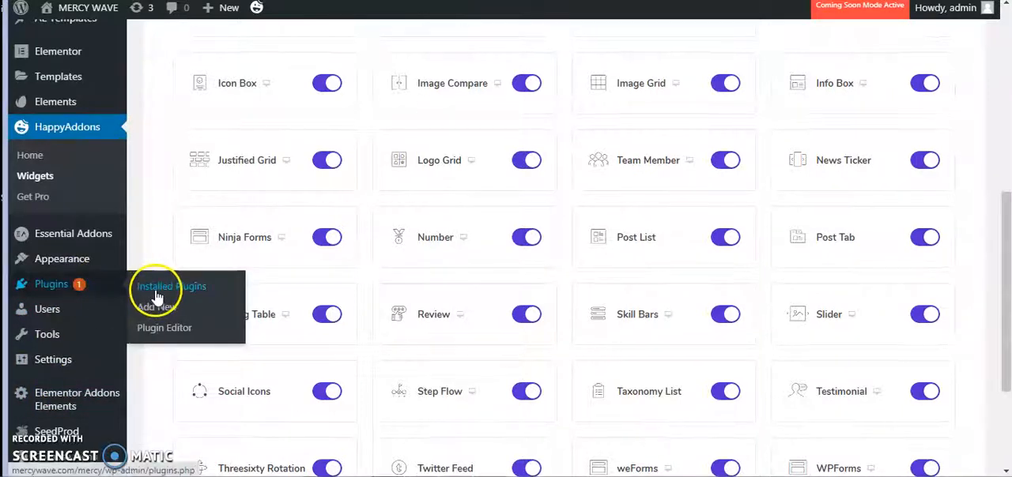
click(236, 300)
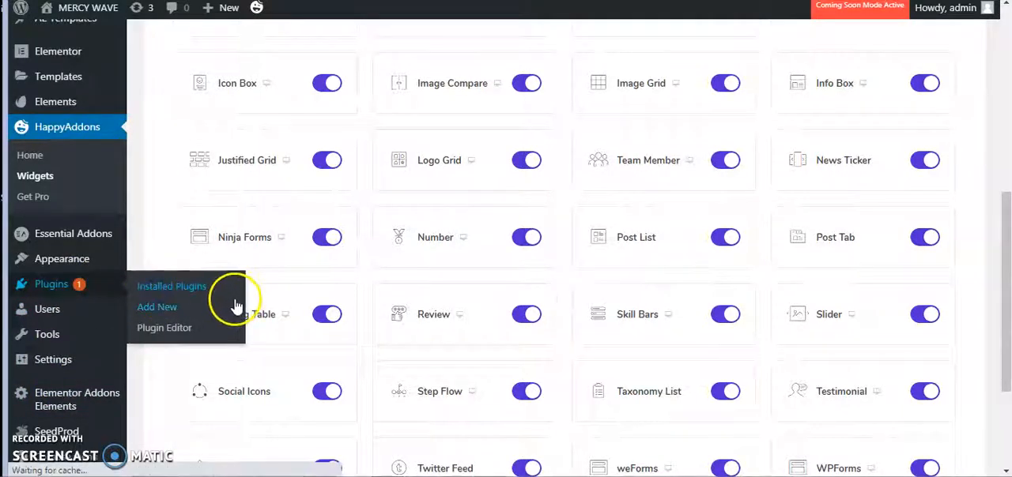
scroll(237, 334, down, 15)
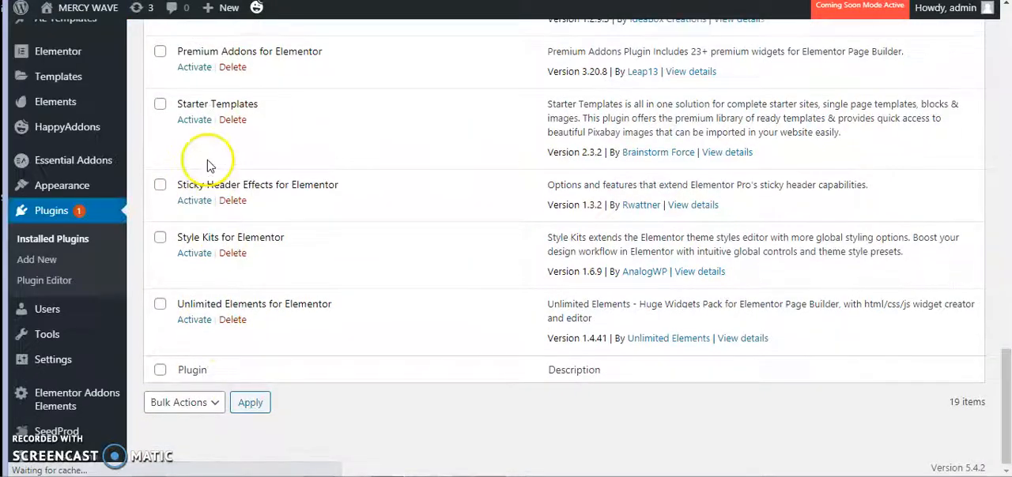
scroll(210, 150, up, 3)
scroll(211, 100, up, 1)
click(194, 189)
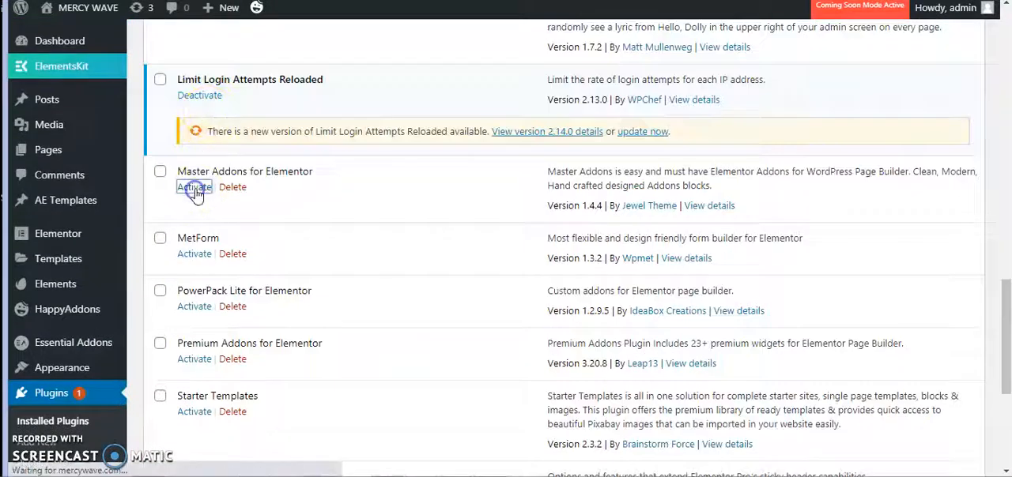
click(202, 200)
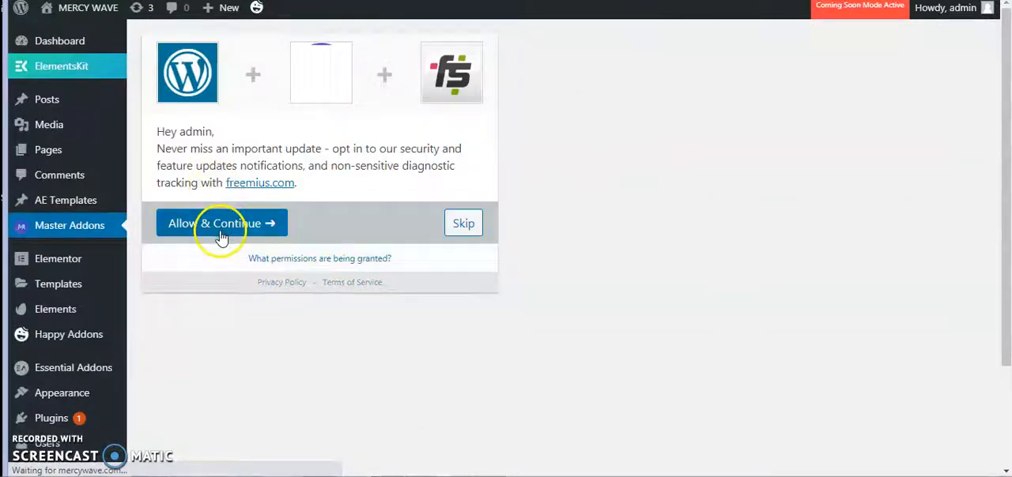
click(221, 237)
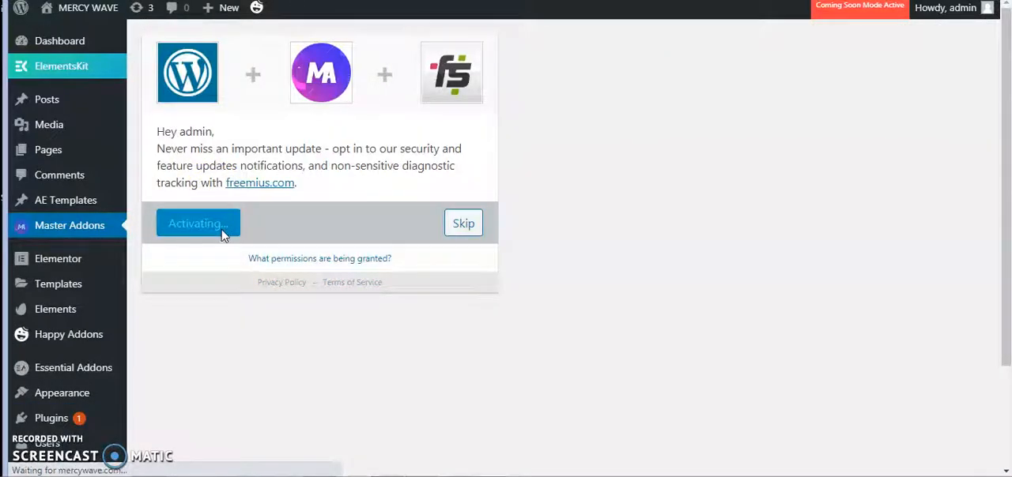
- Look over the Master Addons page, checking its widget, form add-on and marketing element lists
scroll(261, 261, down, 5)
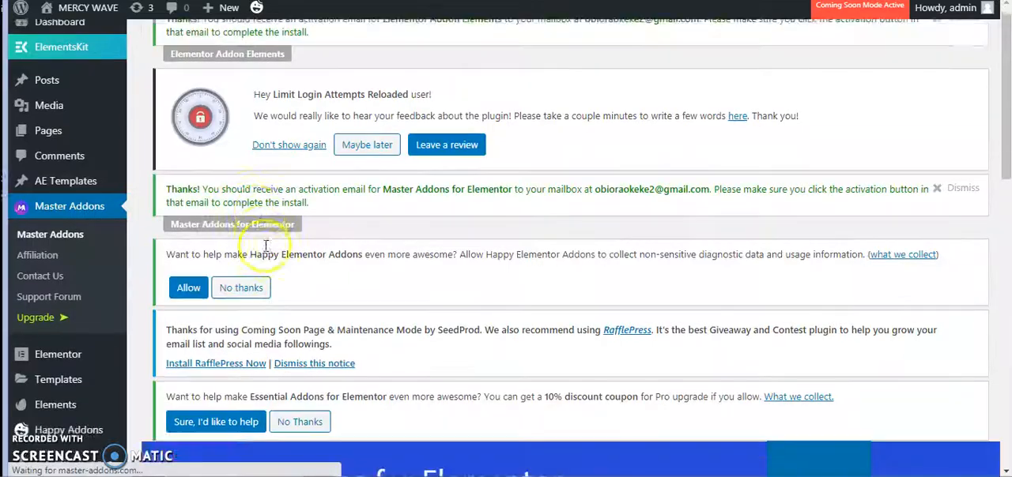
scroll(515, 320, down, 3)
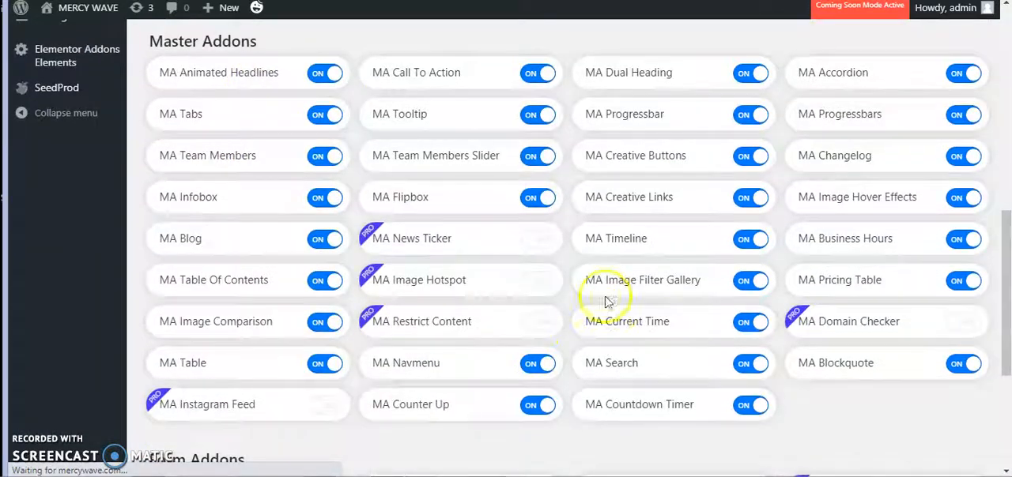
scroll(260, 357, down, 4)
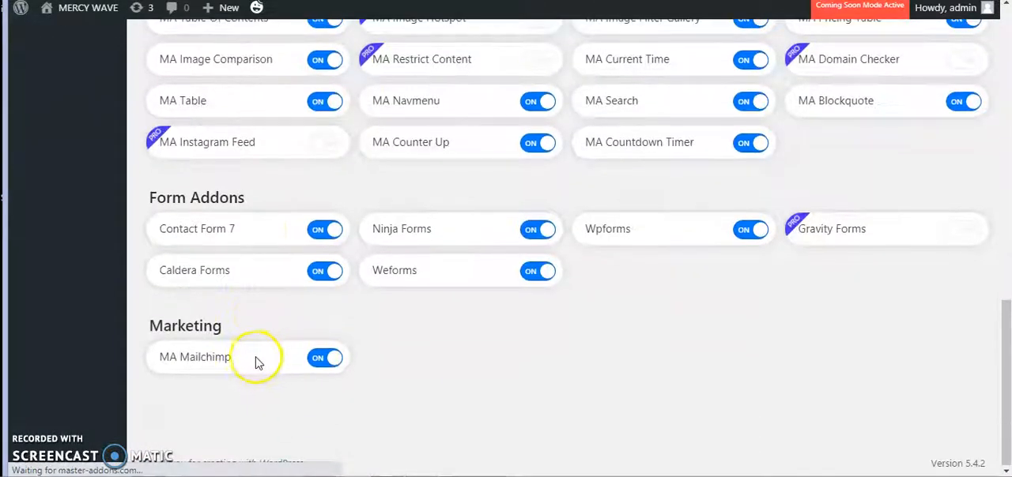
scroll(111, 304, up, 4)
scroll(68, 388, down, 2)
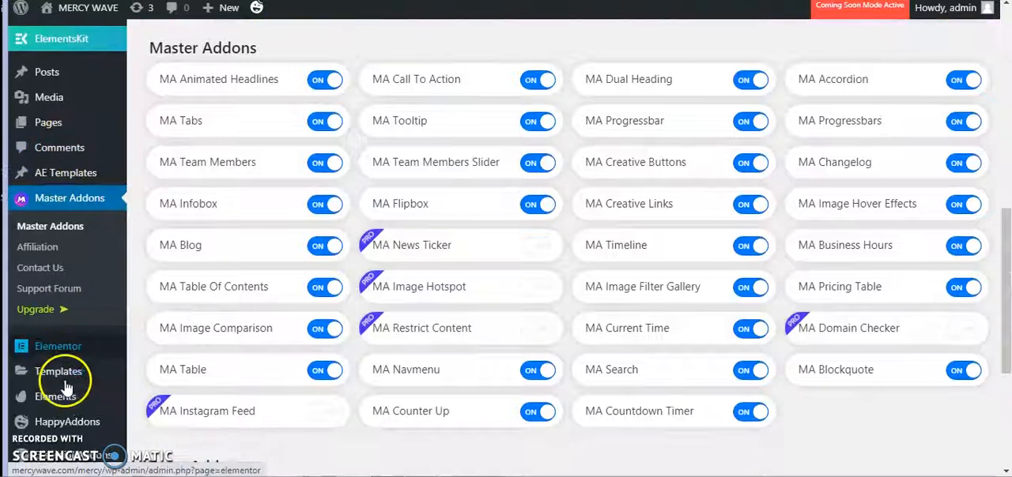
- Return to the installed plugins list and delete the Hello Dolly plugin together with its data
mouse_move(67, 393)
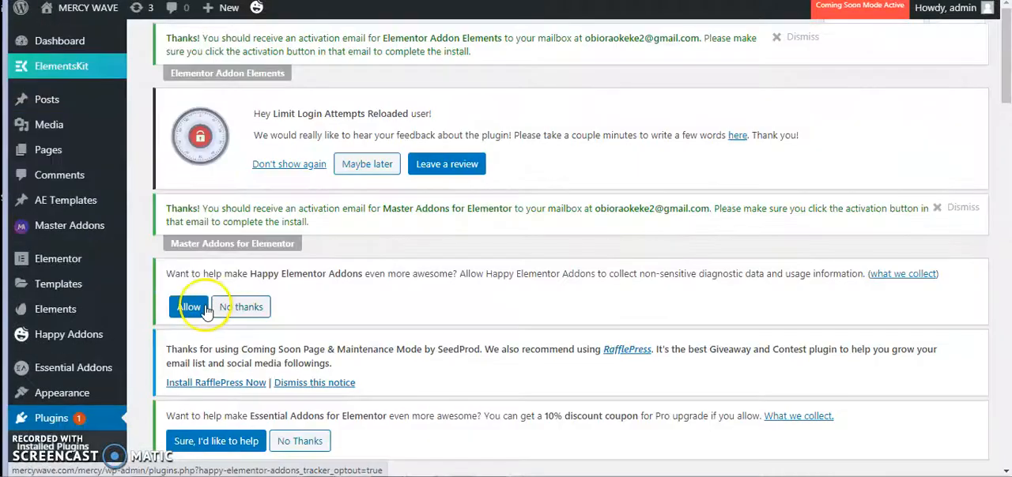
scroll(204, 310, down, 15)
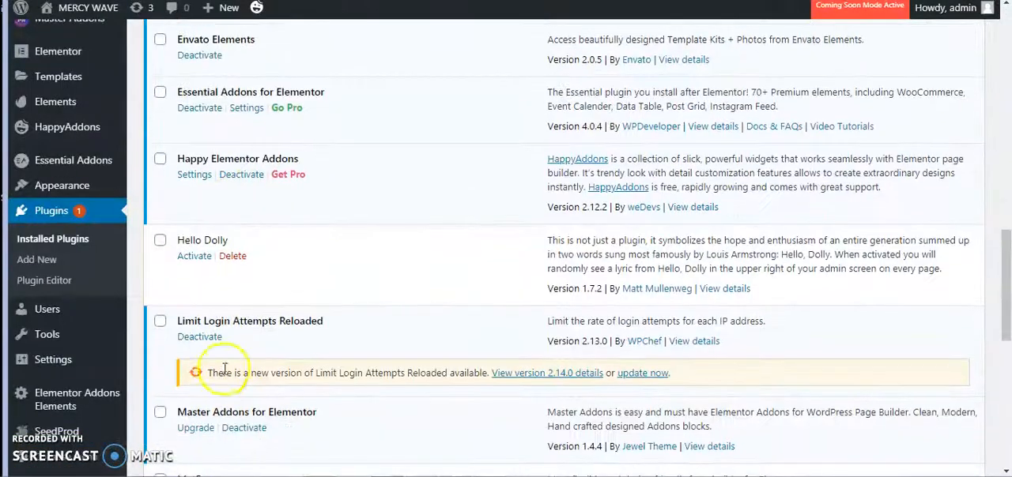
click(241, 258)
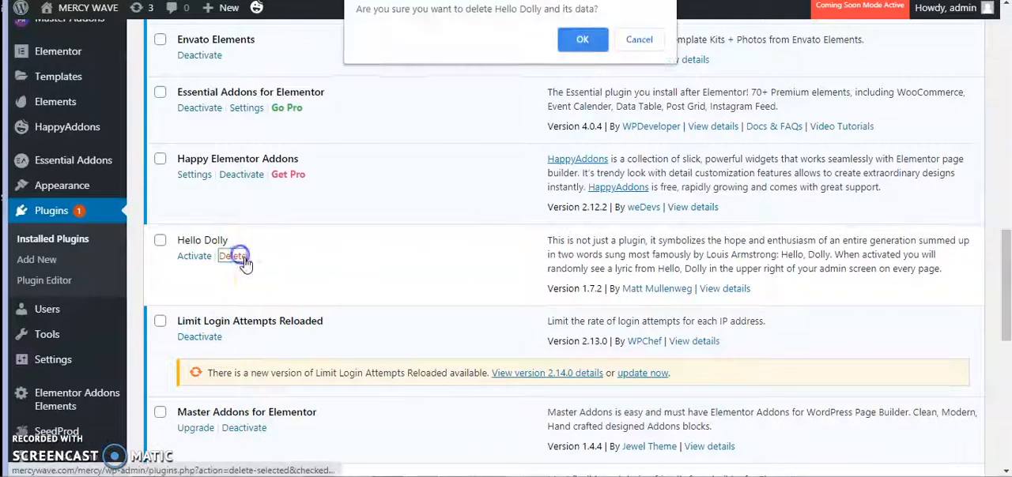
click(584, 38)
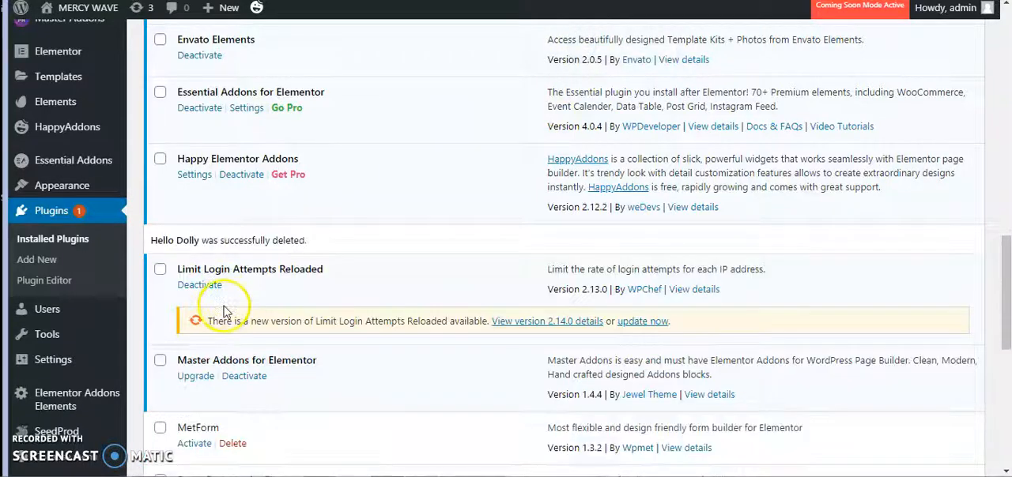
- Activate the MetForm and PowerPack Lite for Elementor plugins
scroll(226, 313, down, 2)
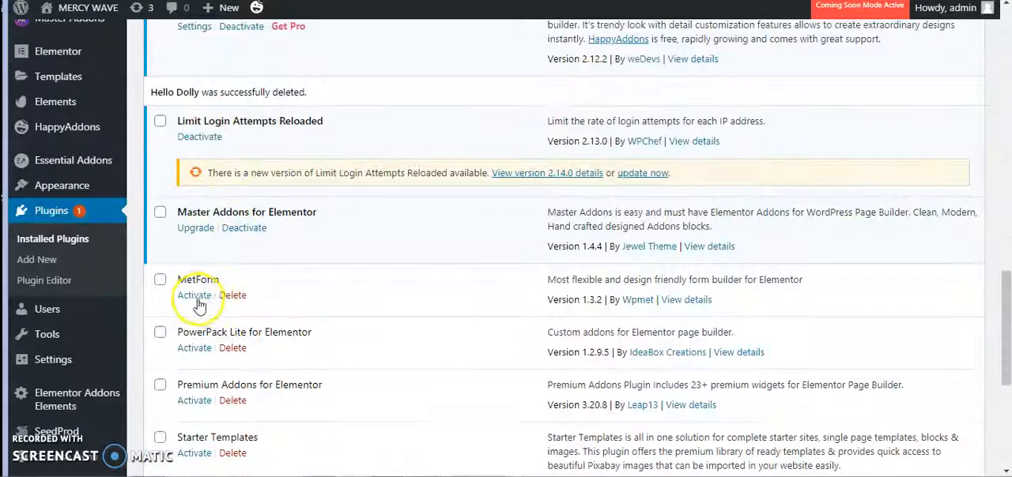
click(196, 297)
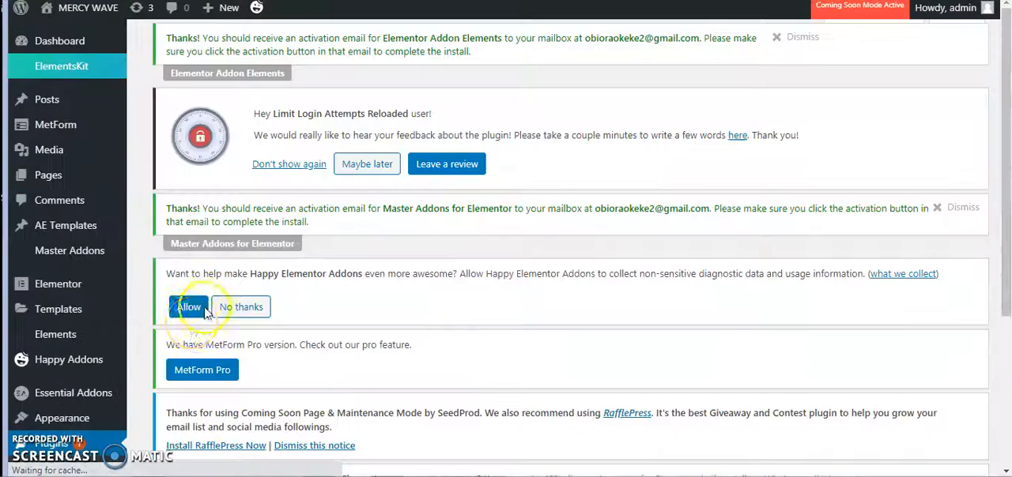
scroll(289, 334, down, 15)
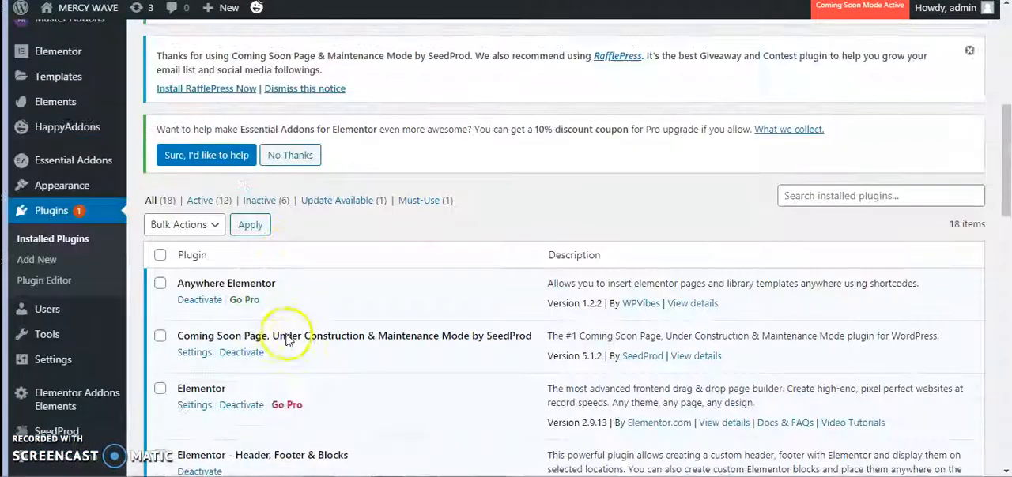
scroll(282, 343, down, 5)
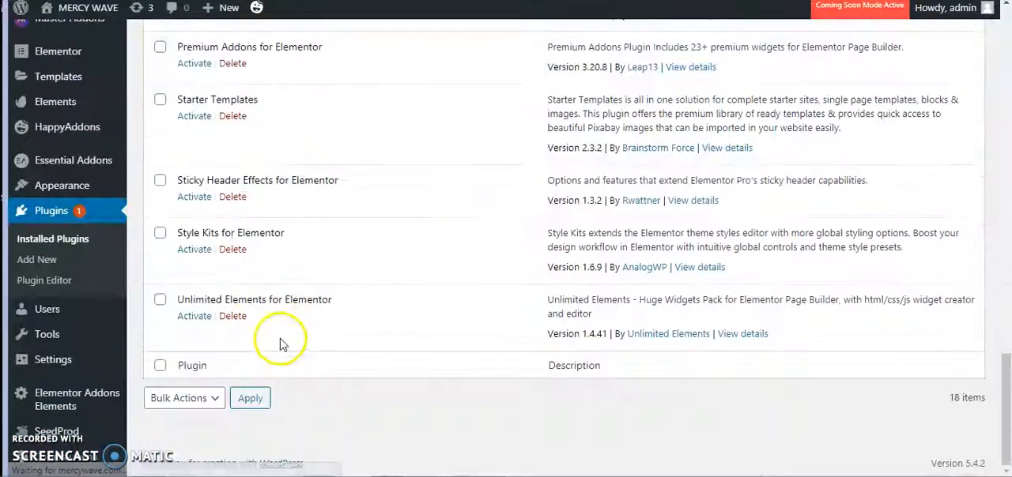
scroll(253, 316, up, 2)
click(195, 162)
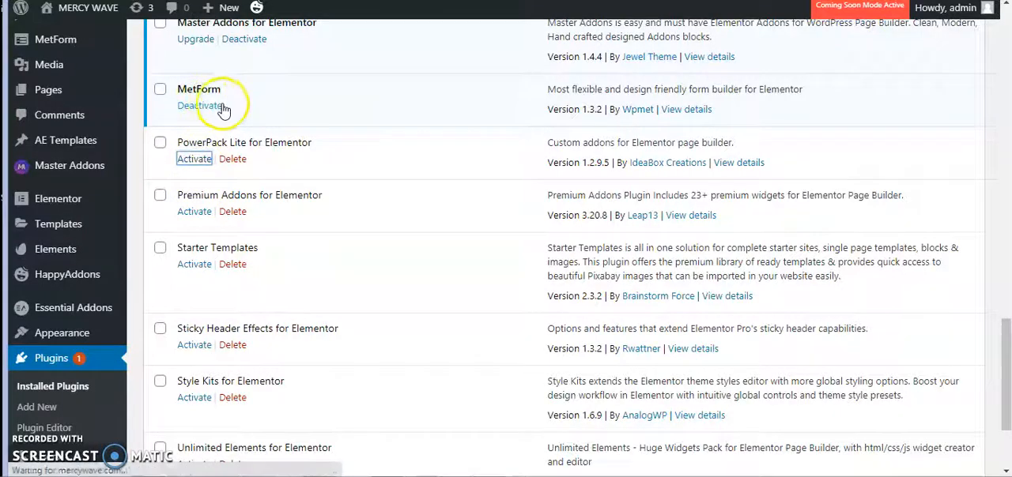
- Activate the Premium Addons for Elementor and Starter Templates plugins
scroll(282, 253, down, 10)
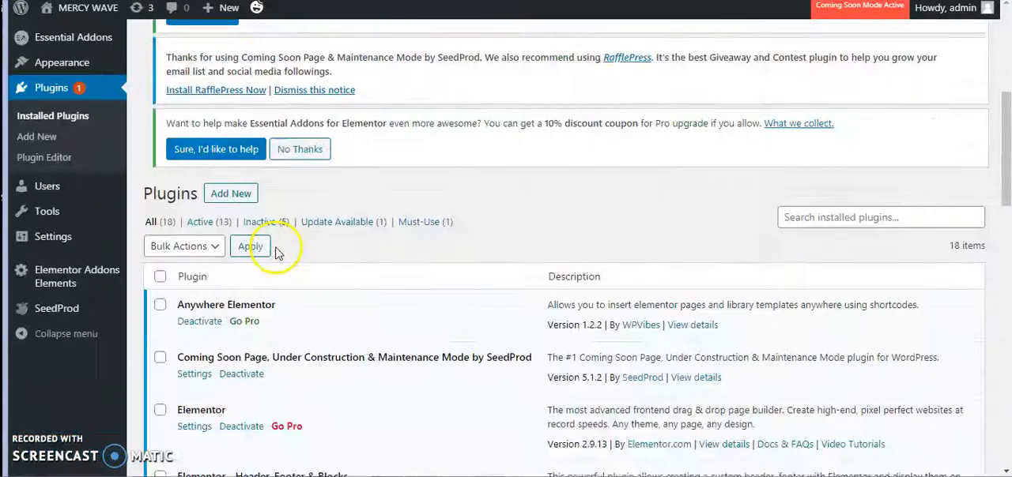
scroll(282, 259, down, 7)
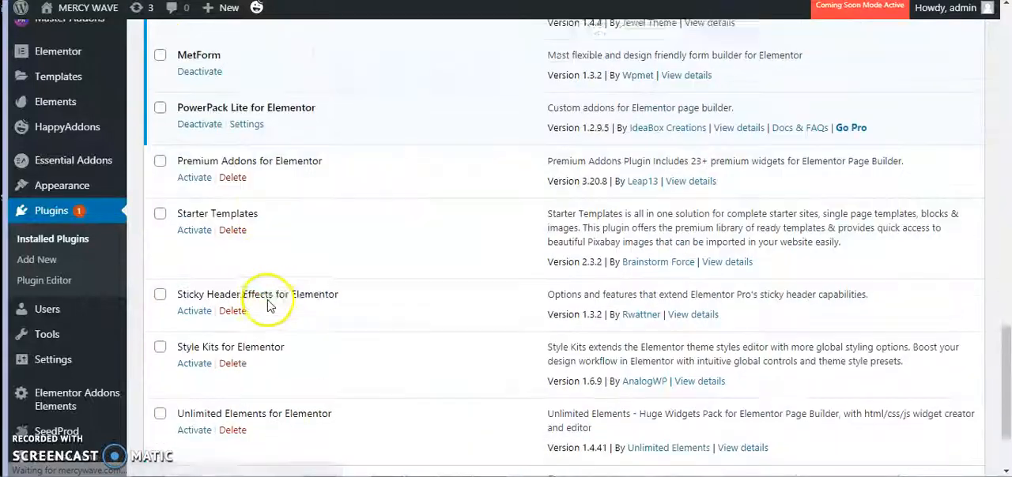
click(196, 150)
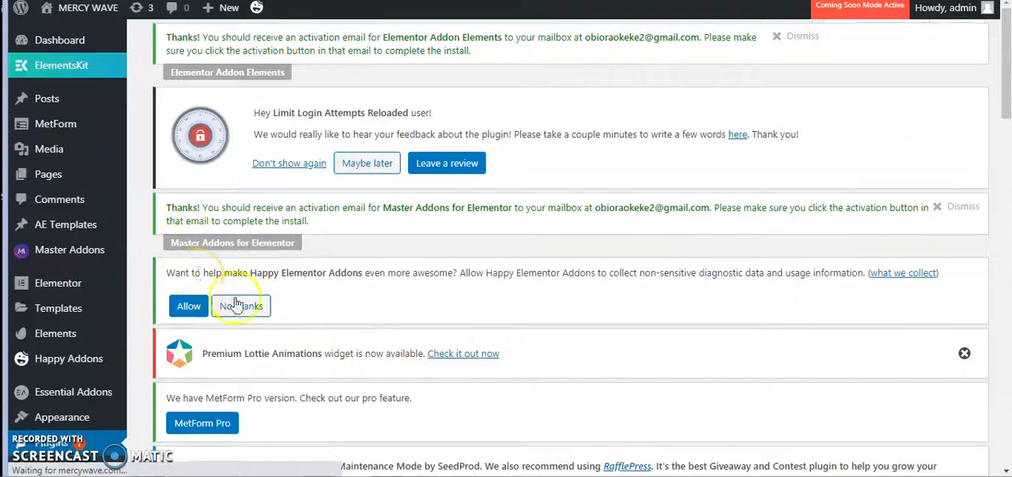
scroll(242, 181, down, 10)
scroll(237, 305, down, 10)
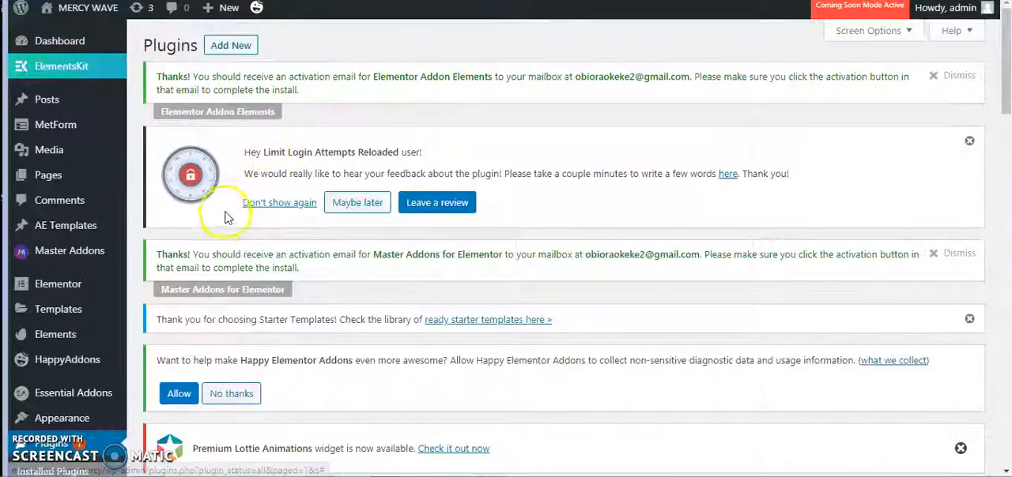
- Activate the Sticky Header Effects for Elementor and Style Kits for Elementor plugins
scroll(237, 253, down, 2)
scroll(248, 269, down, 2)
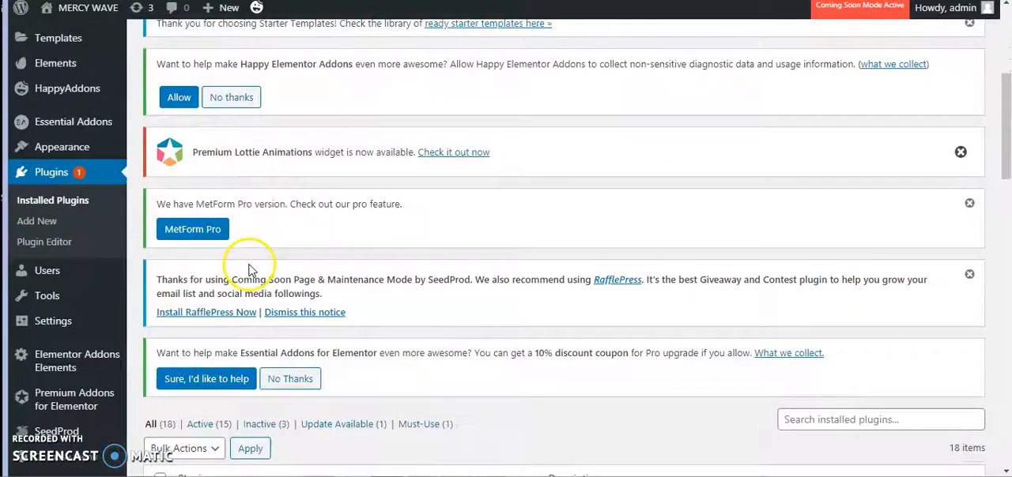
scroll(249, 270, down, 10)
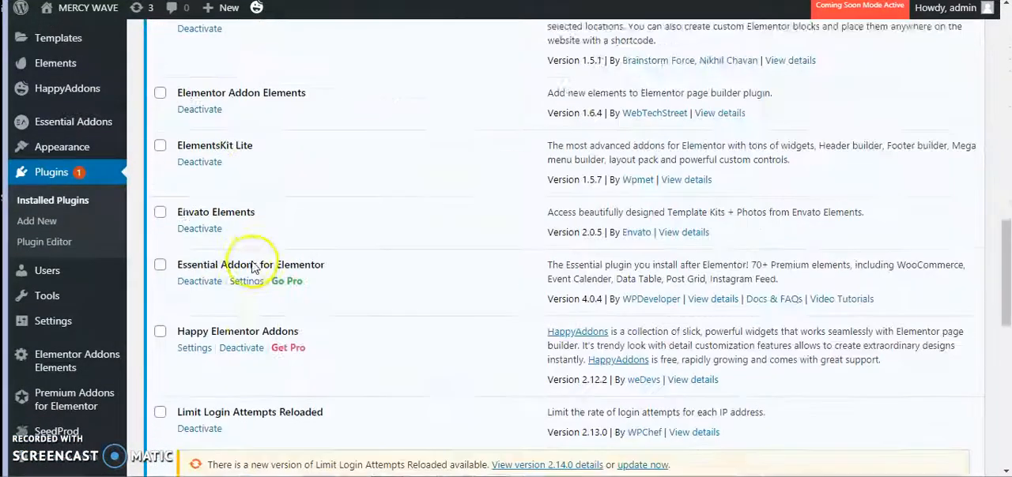
scroll(226, 295, down, 4)
click(193, 310)
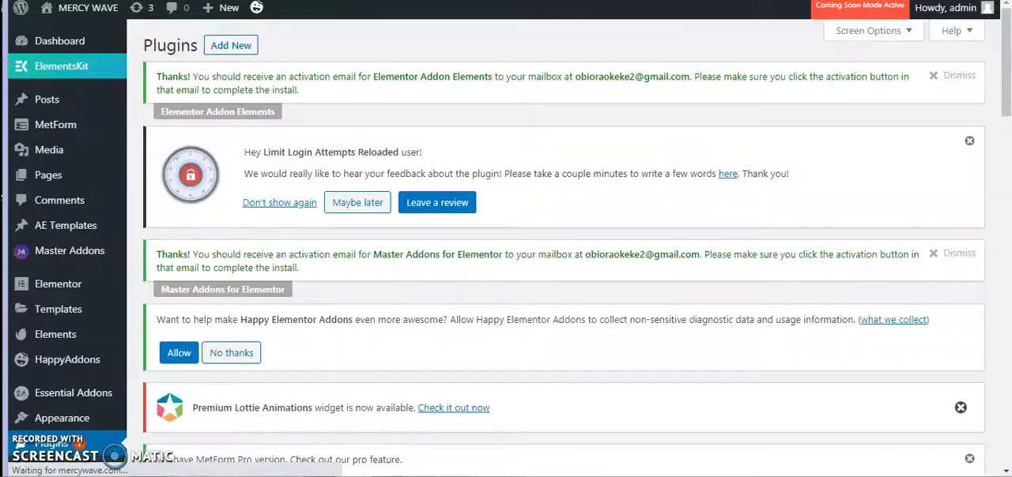
scroll(237, 332, down, 7)
scroll(270, 380, down, 10)
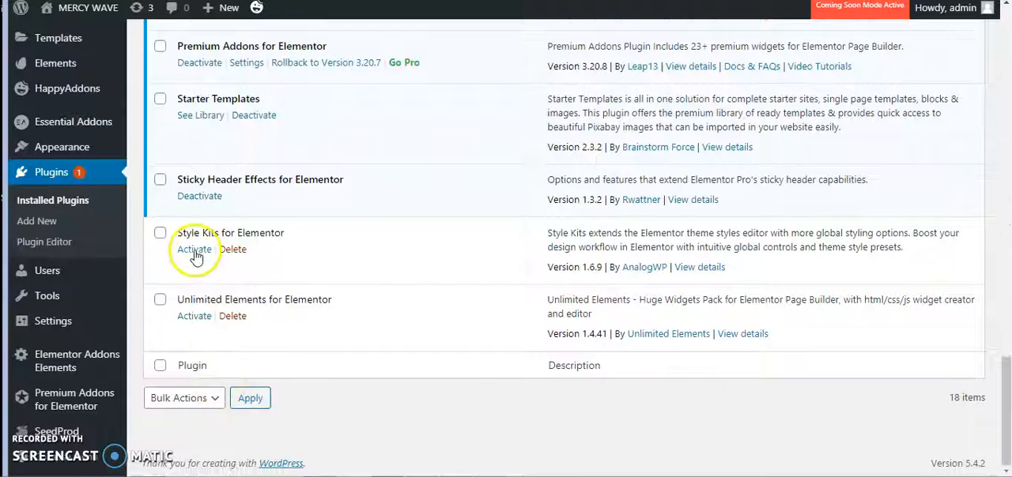
click(195, 251)
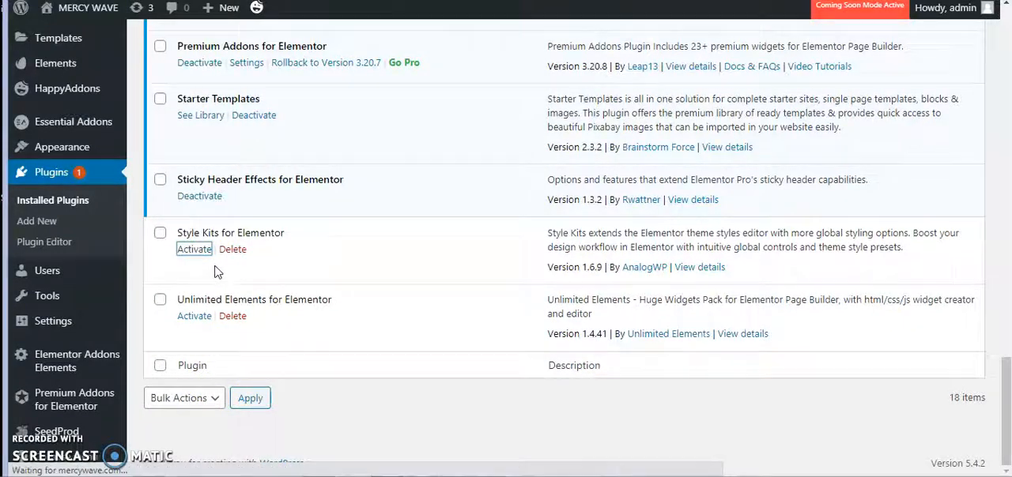
- Look over the Style Kits introduction page with its video and help links, and return to the installed plugins list
scroll(230, 257, down, 4)
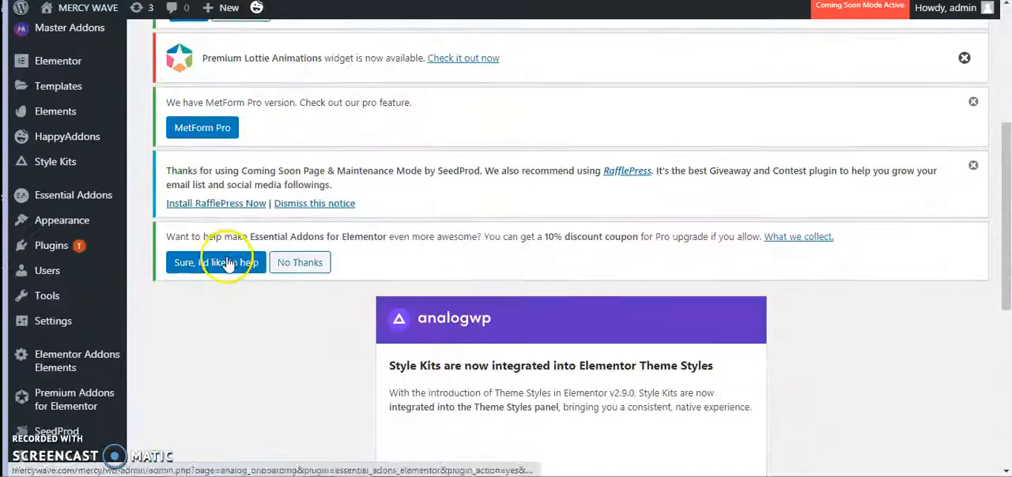
scroll(245, 260, down, 5)
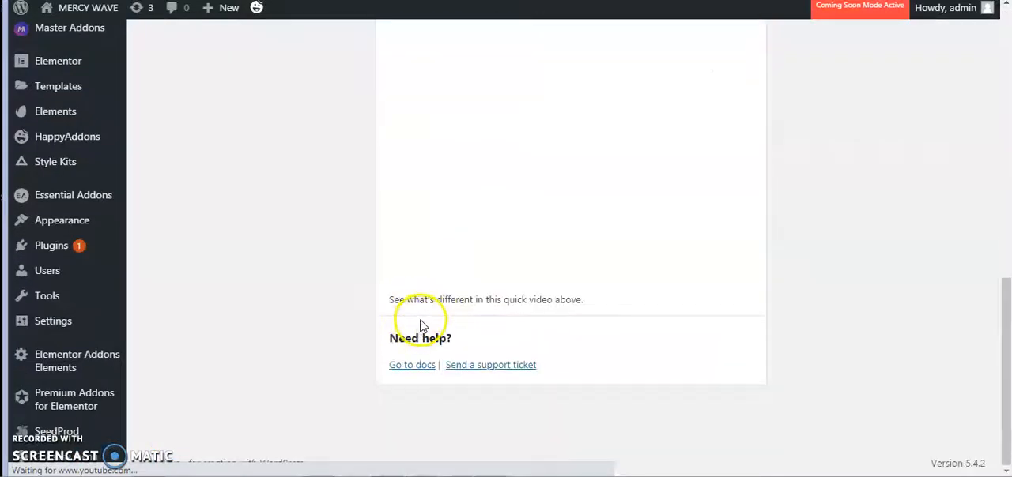
scroll(429, 317, up, 3)
scroll(434, 305, down, 3)
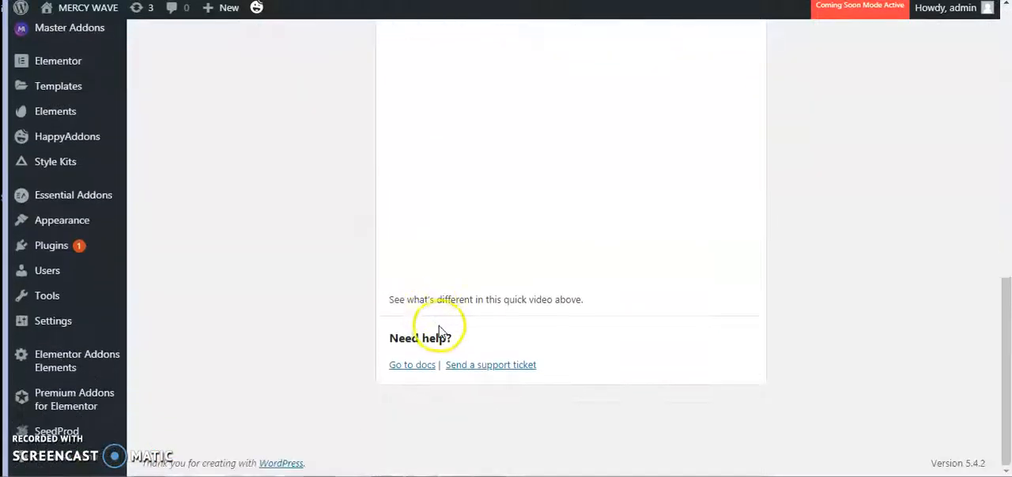
scroll(443, 331, up, 2)
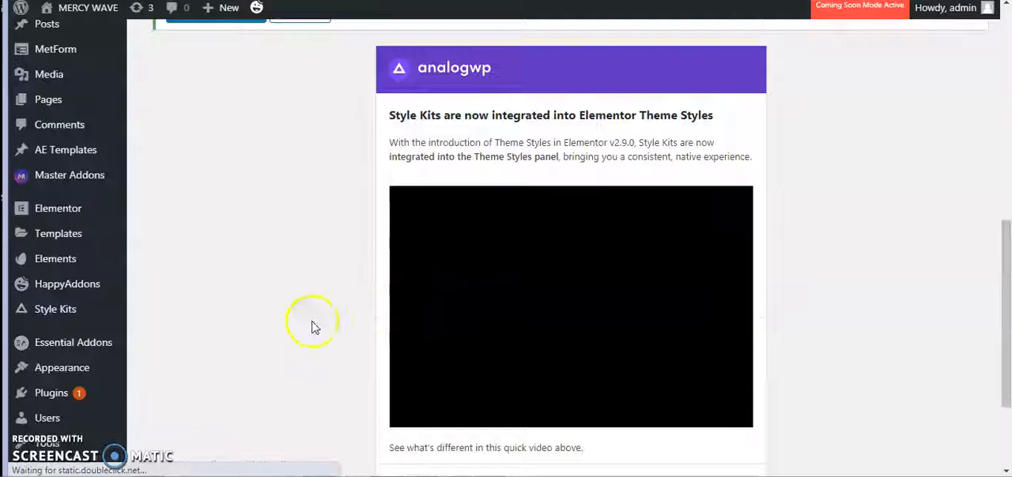
scroll(312, 327, down, 2)
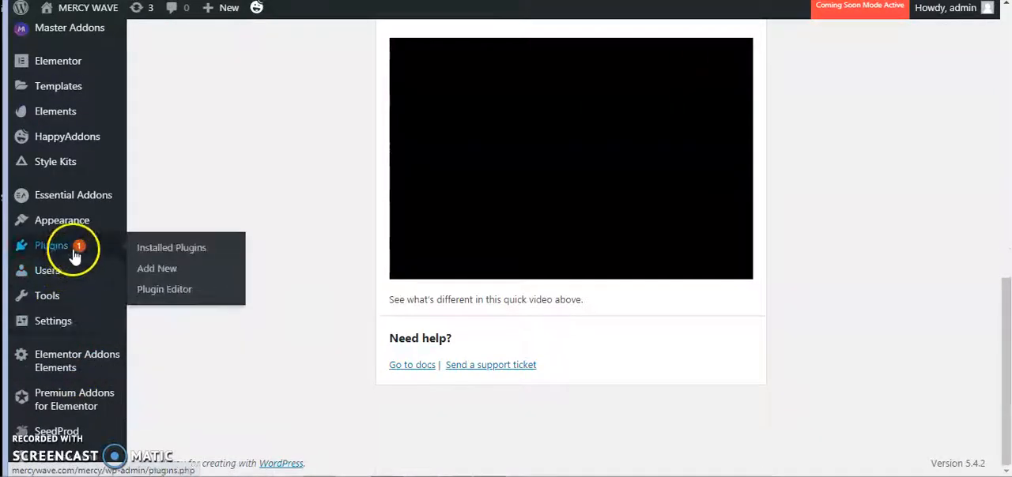
click(160, 251)
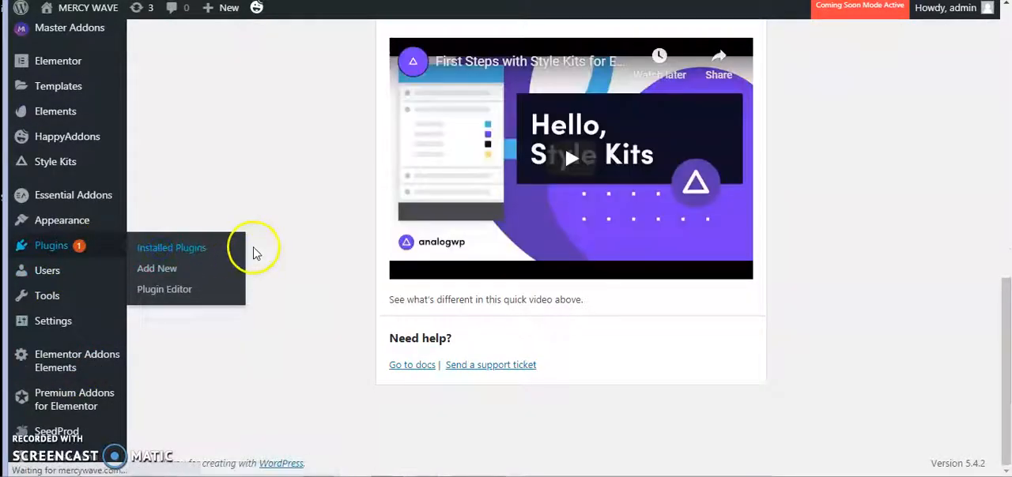
scroll(282, 287, down, 10)
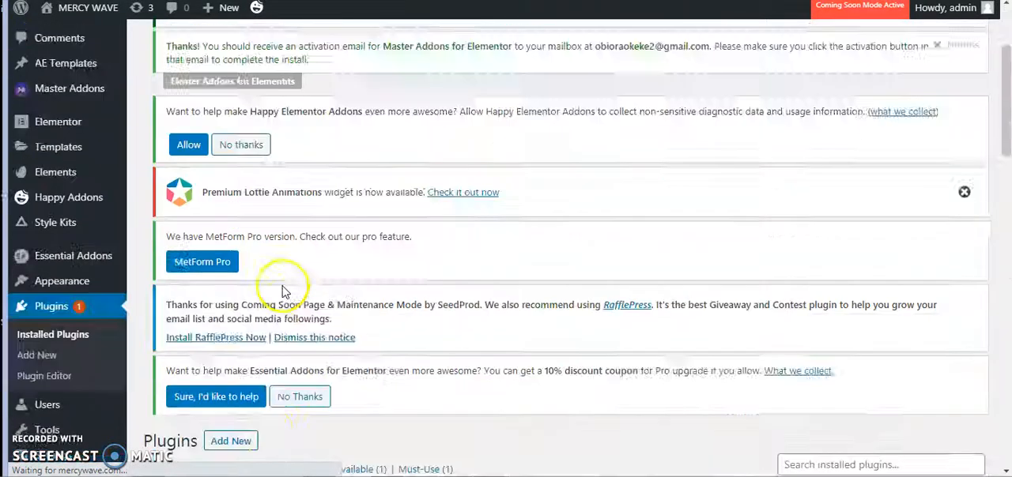
- Activate the Unlimited Elements for Elementor plugin and allow its security and feature update notifications and diagnostic tracking
scroll(245, 372, down, 8)
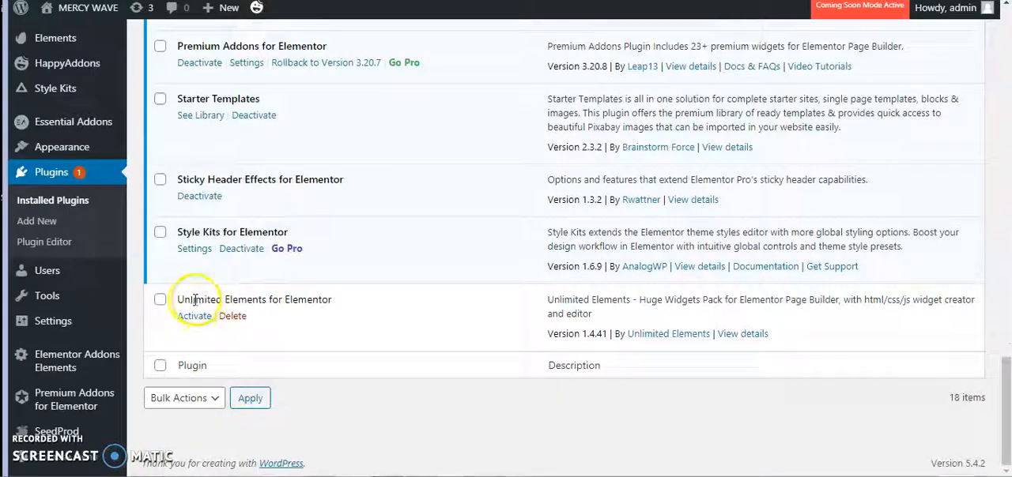
click(192, 316)
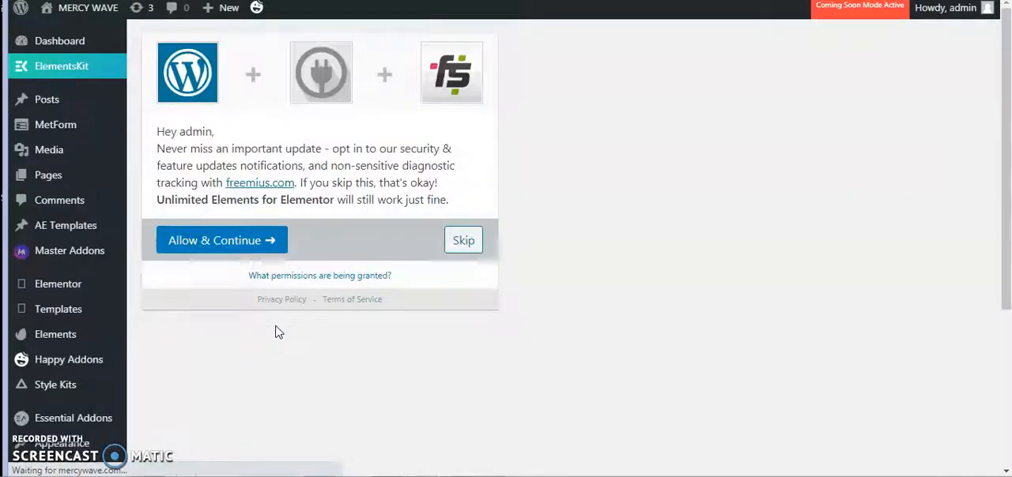
click(228, 252)
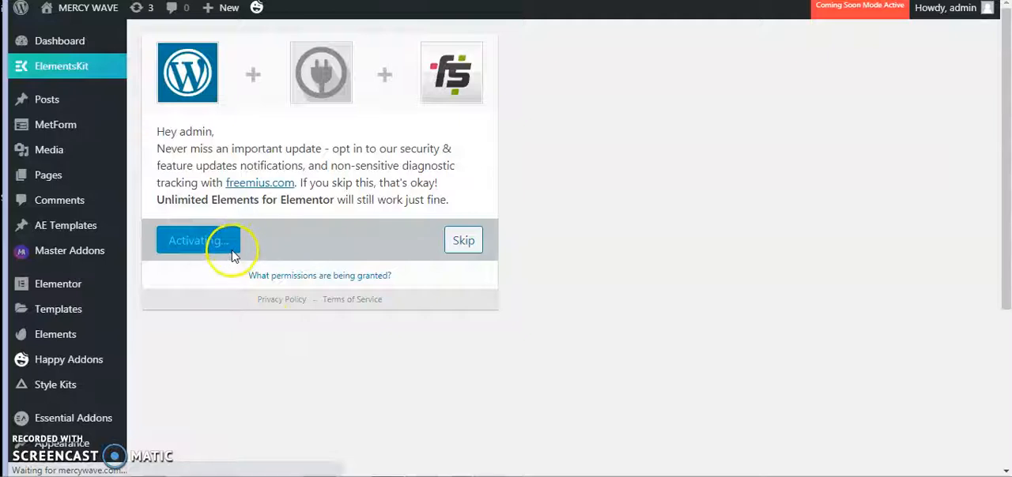
- Install the Material, Box, Icon and Gradient Pricing Table widgets and the Border Pricing Box widget in Unlimited Elements
scroll(340, 308, down, 10)
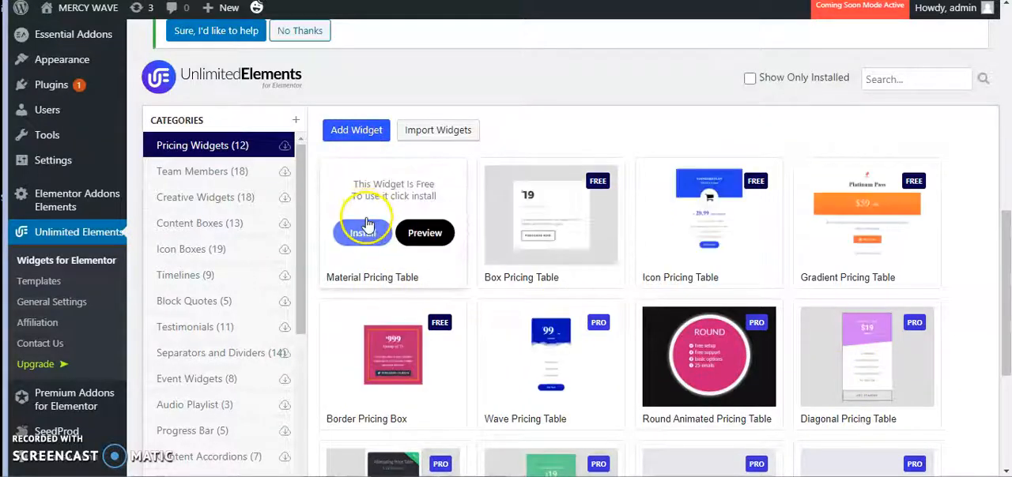
click(366, 225)
click(522, 230)
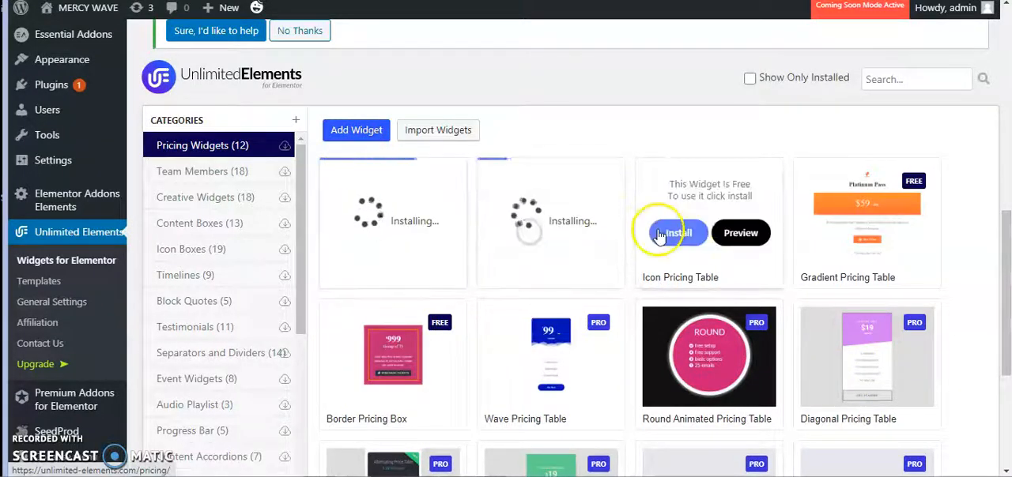
click(675, 232)
click(836, 232)
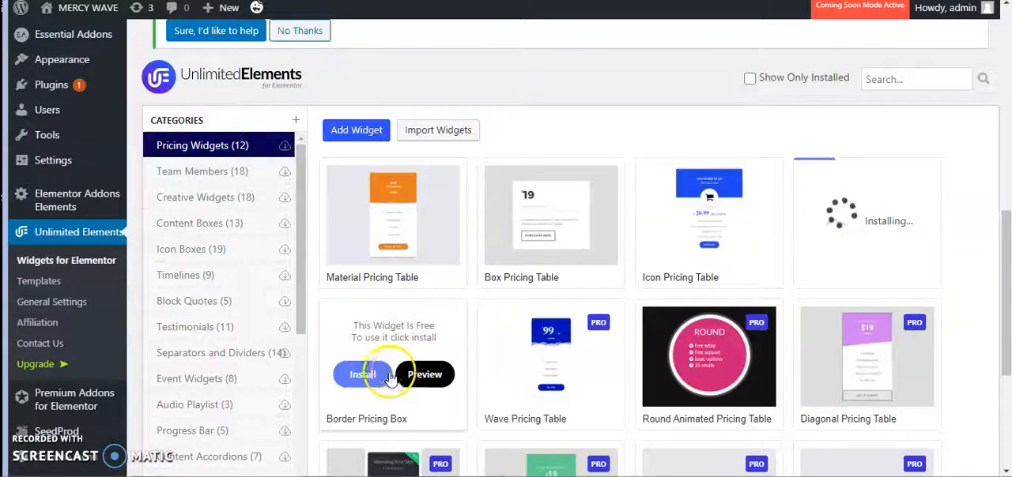
click(389, 380)
click(508, 380)
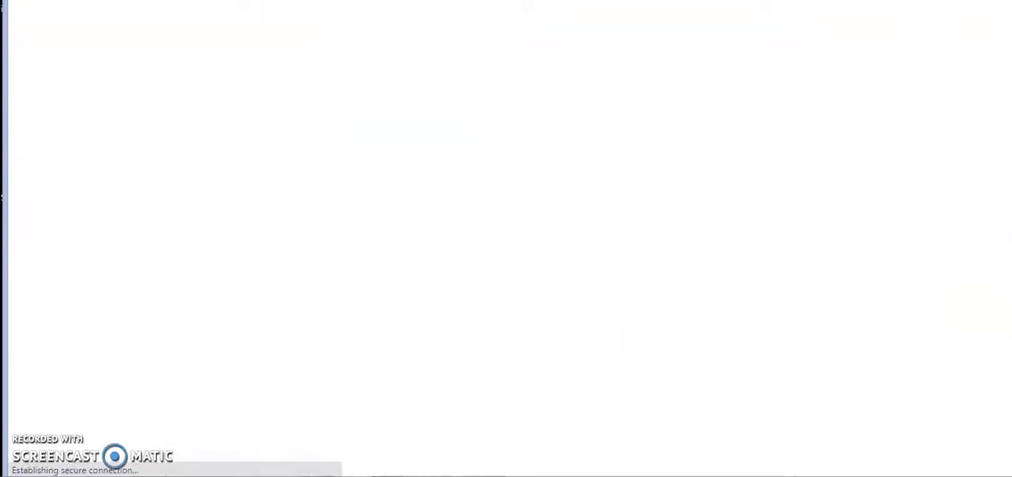
key(ctrl+w)
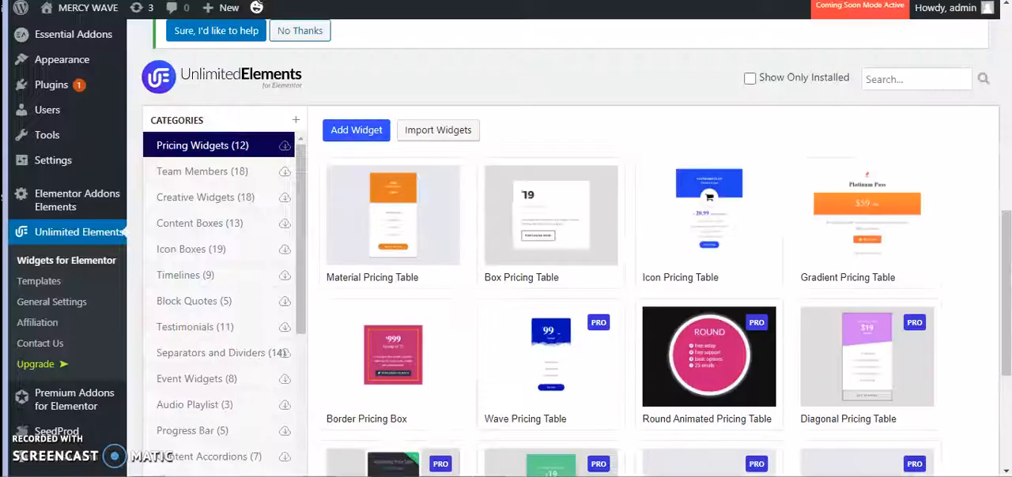
- Install the Victorian Separator Style 1, Line Separator, Divider and Lind Diamond Separator widgets from the Separators and Dividers category
scroll(528, 425, down, 1)
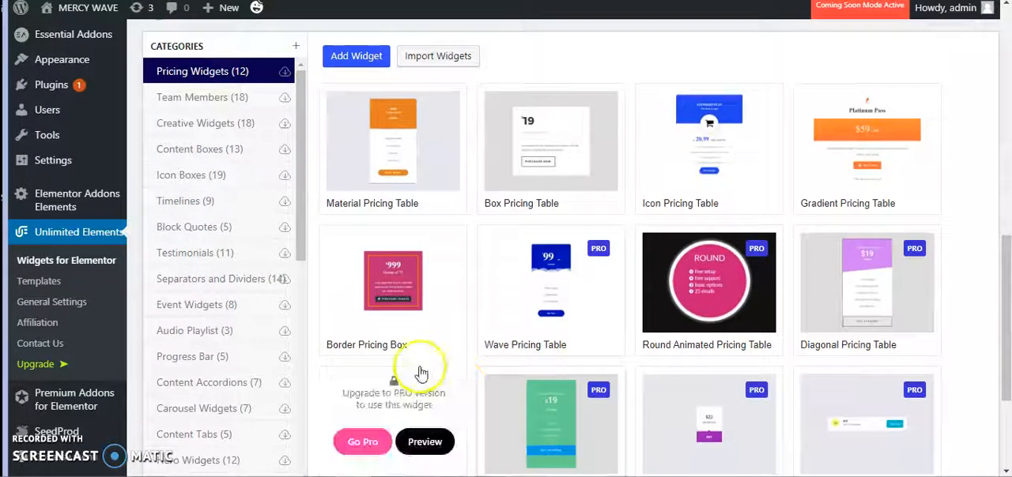
scroll(178, 324, down, 3)
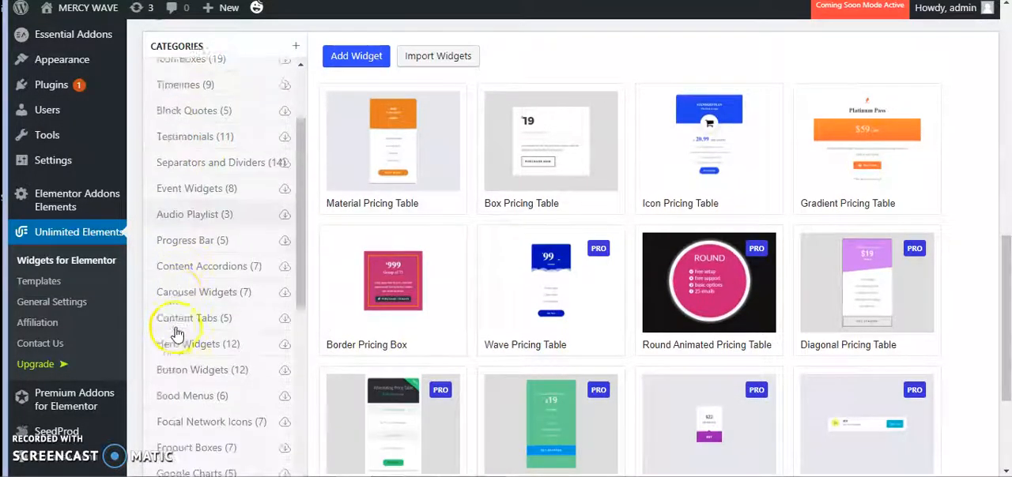
click(224, 133)
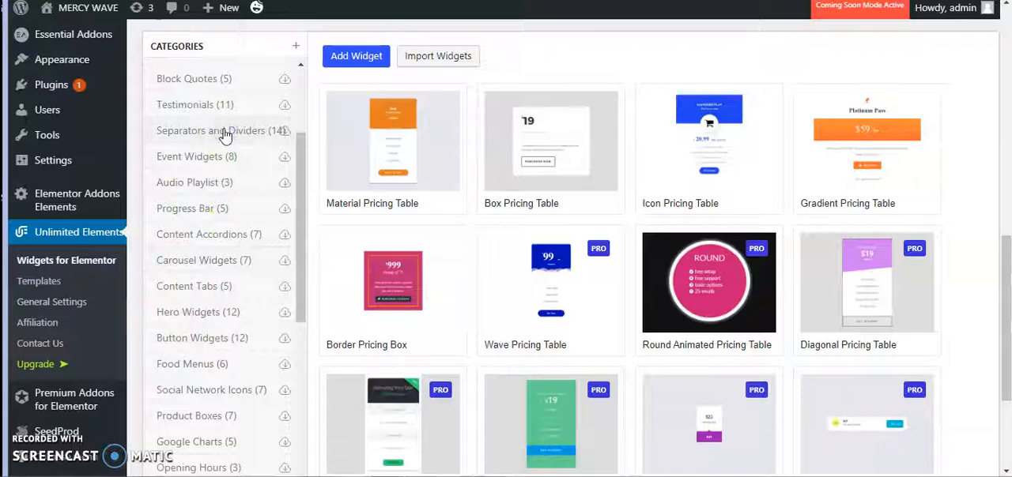
click(225, 132)
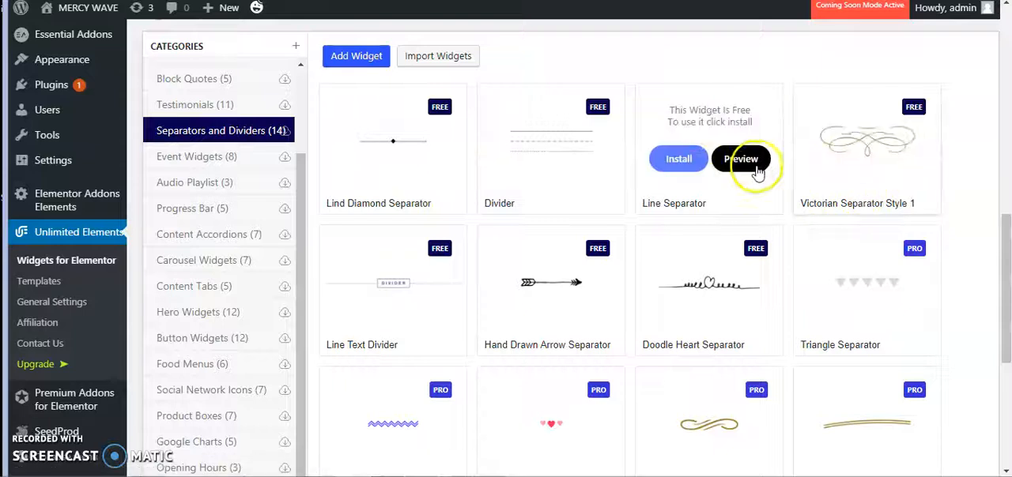
click(835, 161)
click(678, 159)
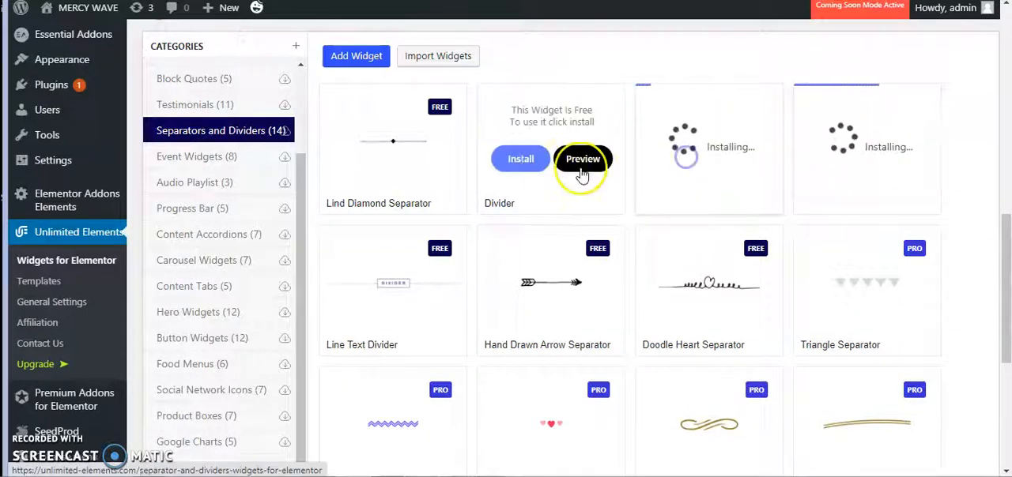
click(521, 159)
click(362, 159)
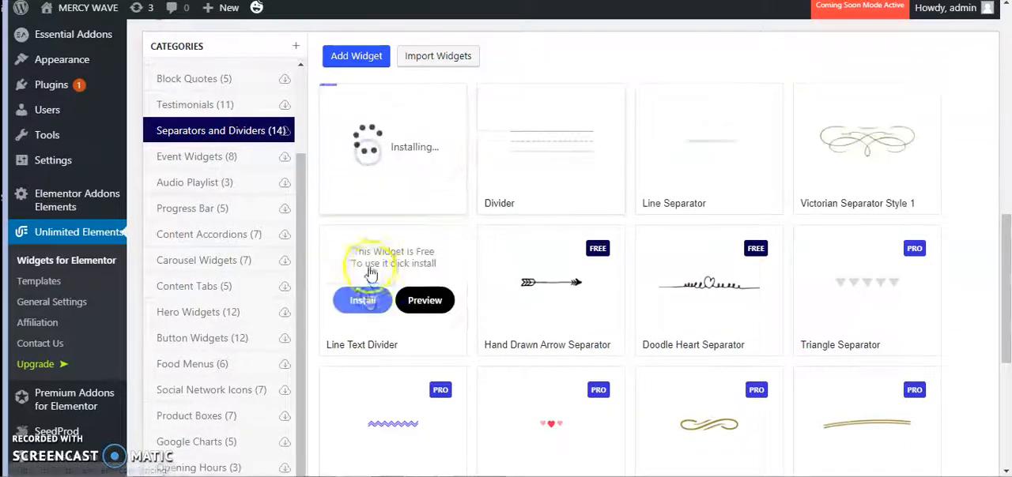
- Install the Line Text Divider, Hand Drawn Arrow Separator and Doodle Heart Separator widgets
click(362, 300)
click(515, 303)
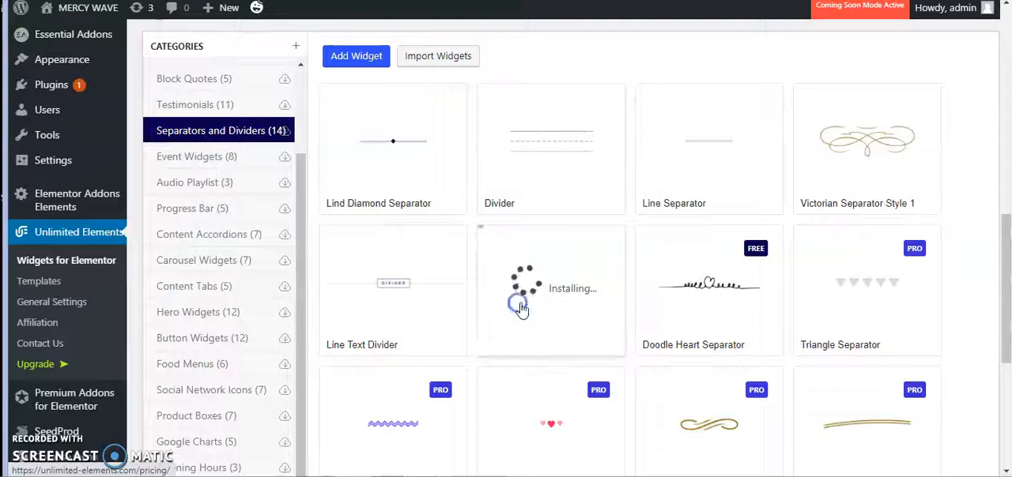
click(685, 302)
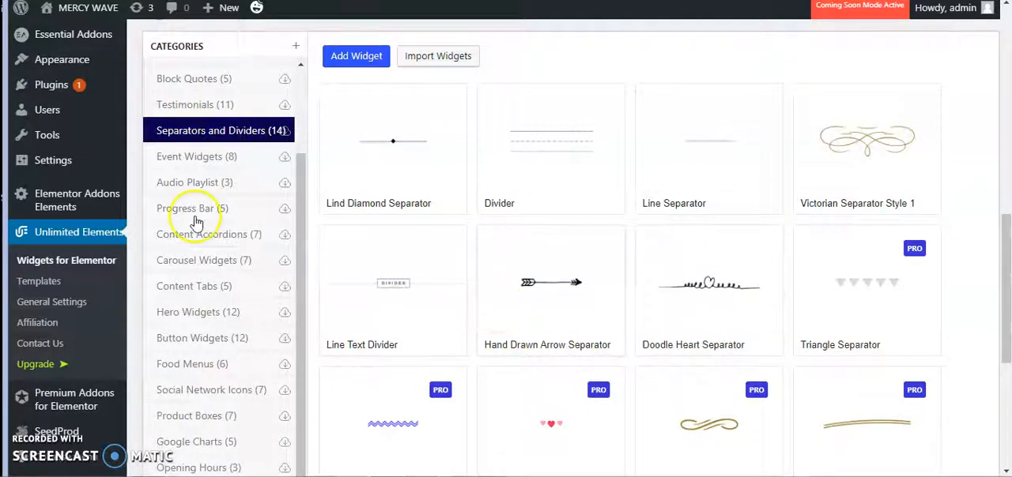
- Open the site's installed themes page
click(28, 261)
scroll(58, 261, up, 2)
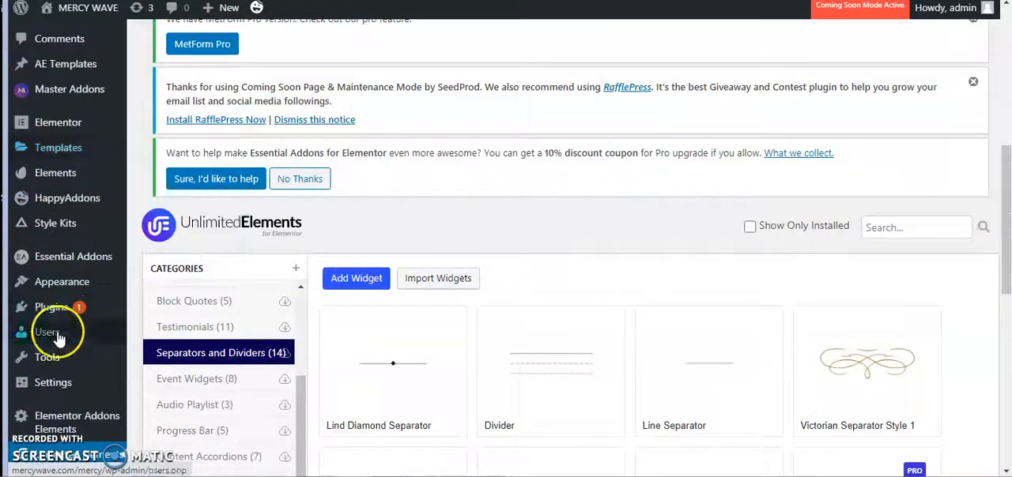
mouse_move(49, 336)
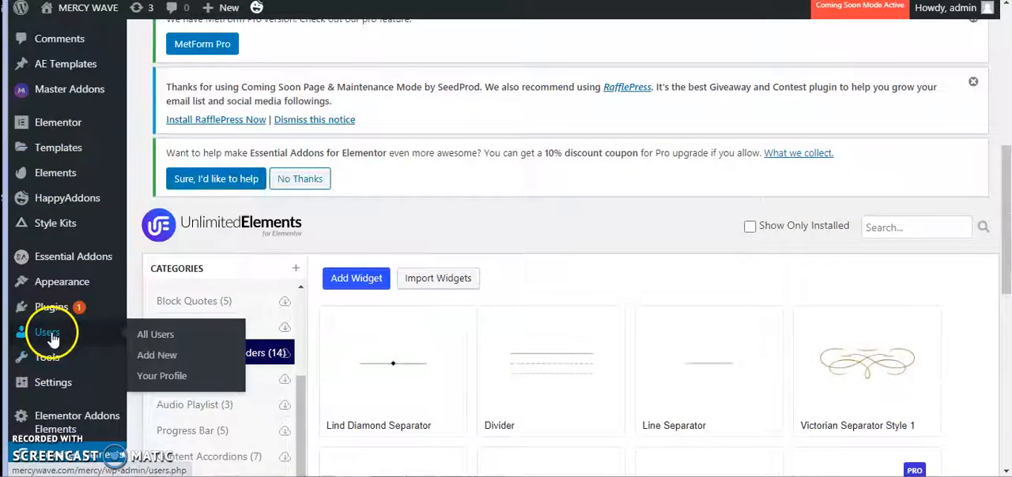
mouse_move(63, 291)
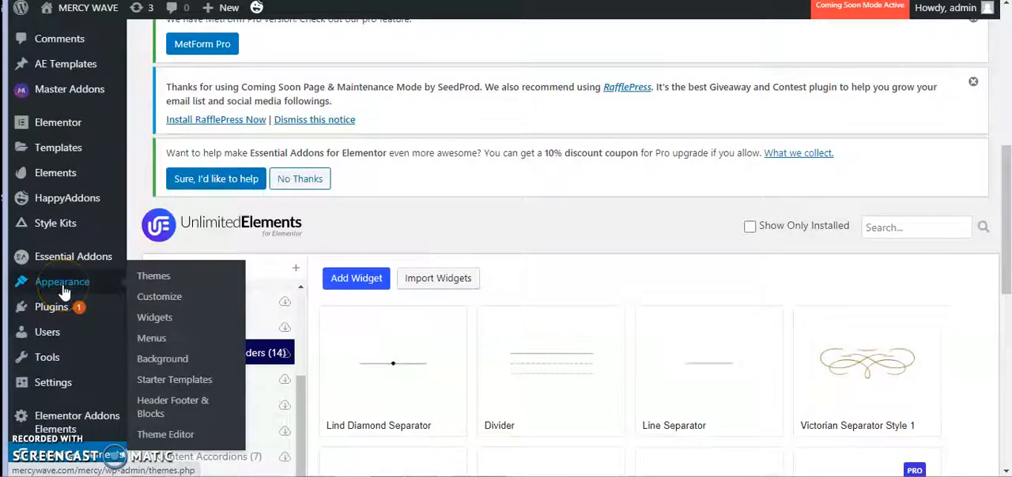
scroll(474, 261, down, 2)
mouse_move(62, 136)
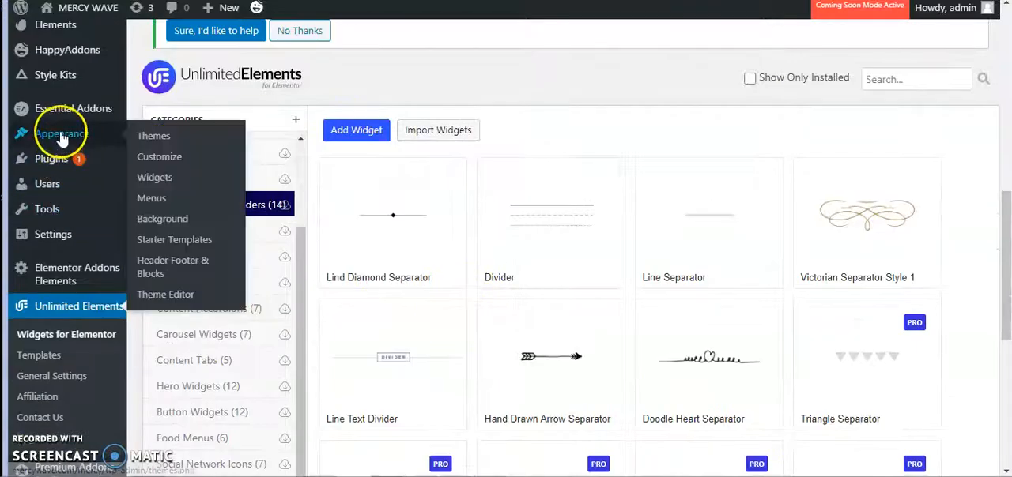
click(166, 142)
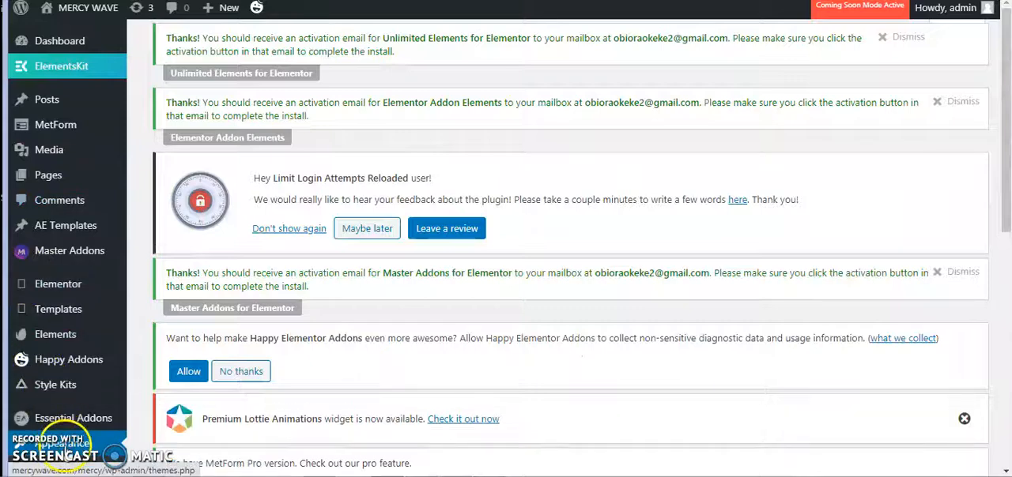
- Open the page for adding a new theme from the installed themes list
scroll(51, 449, down, 1)
scroll(68, 417, down, 2)
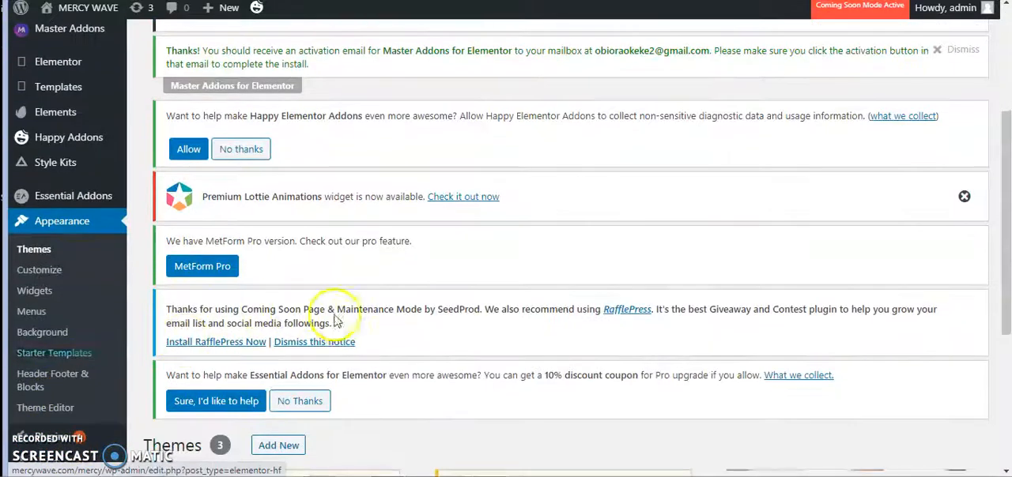
scroll(356, 340, down, 4)
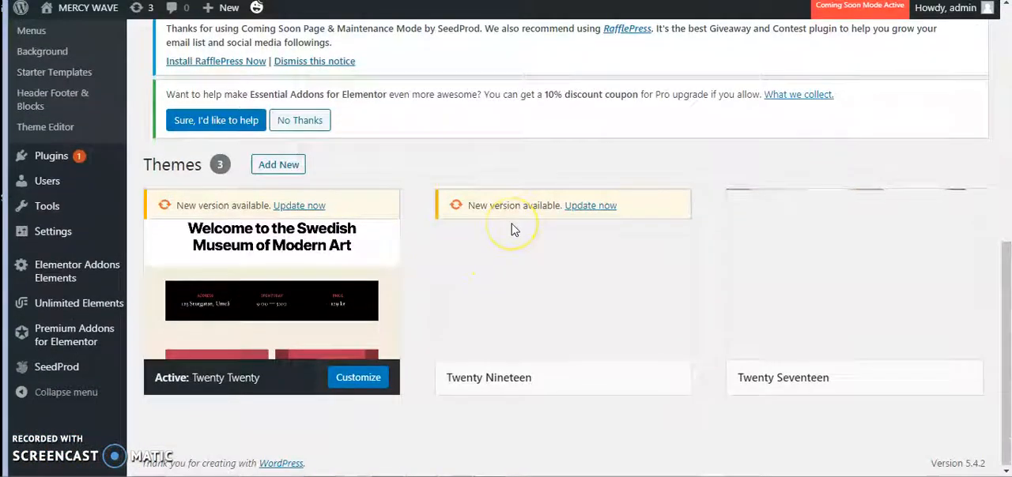
click(273, 168)
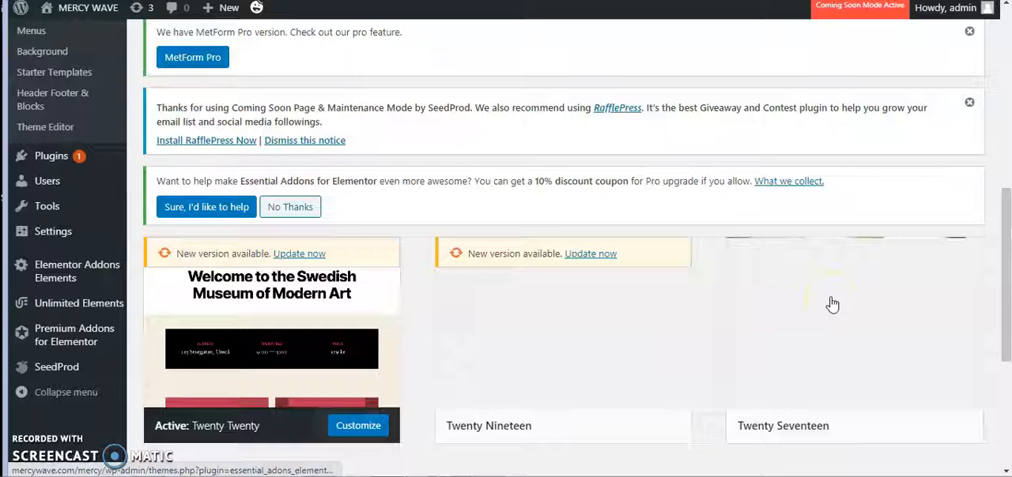
scroll(833, 305, down, 4)
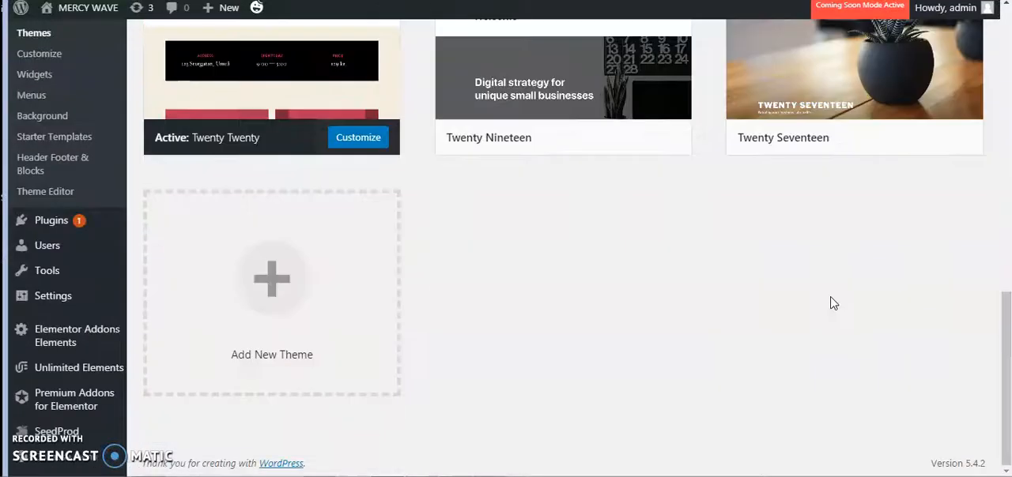
scroll(648, 289, up, 4)
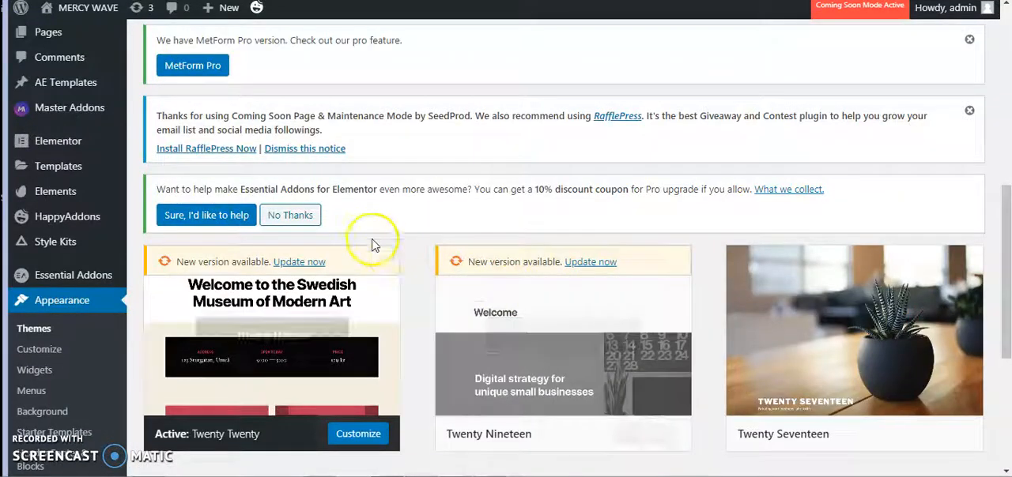
scroll(691, 283, up, 8)
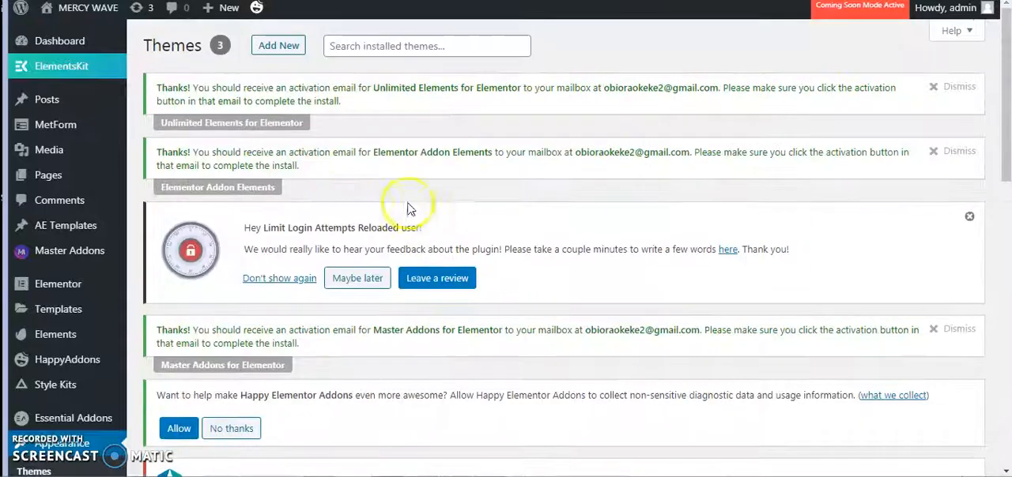
click(276, 45)
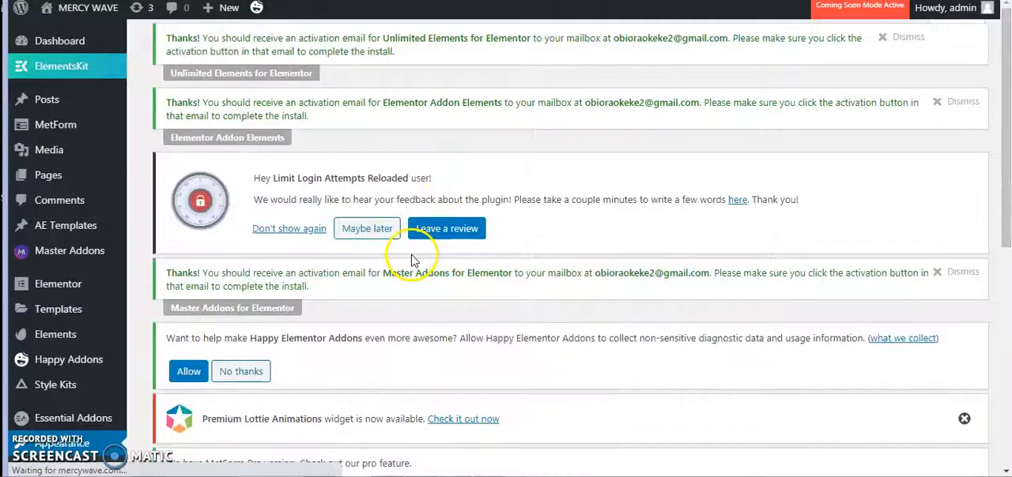
scroll(488, 258, down, 6)
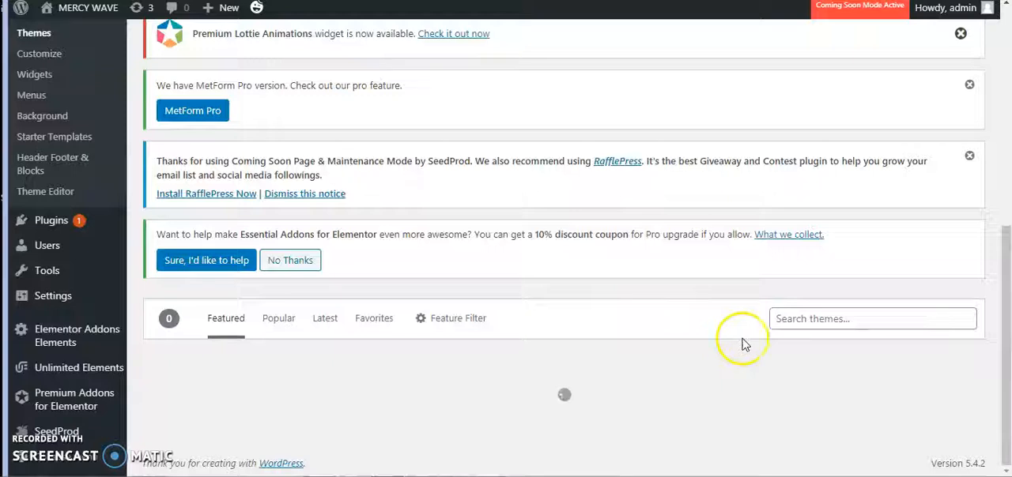
- Search the theme directory for astra, and install and activate the Astra theme
click(814, 319)
text(astr)
scroll(816, 319, down, 2)
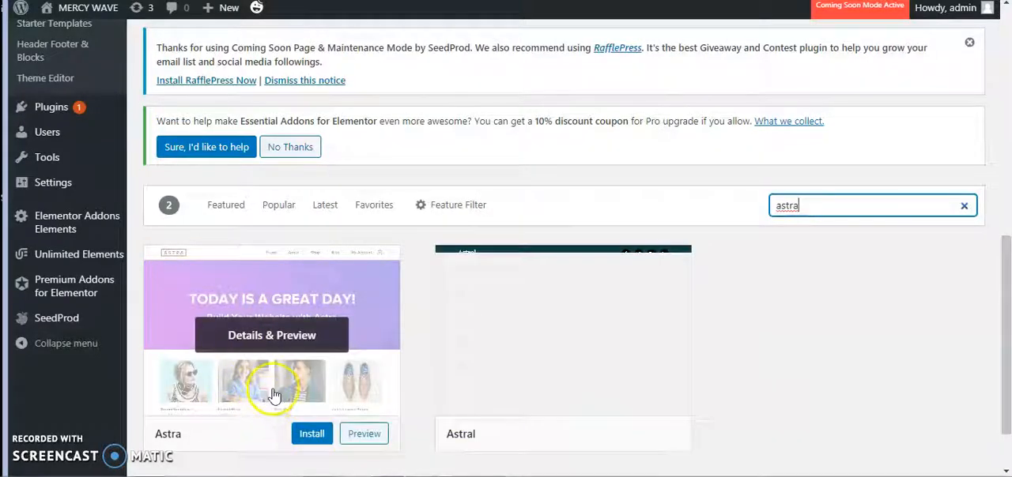
scroll(273, 396, down, 2)
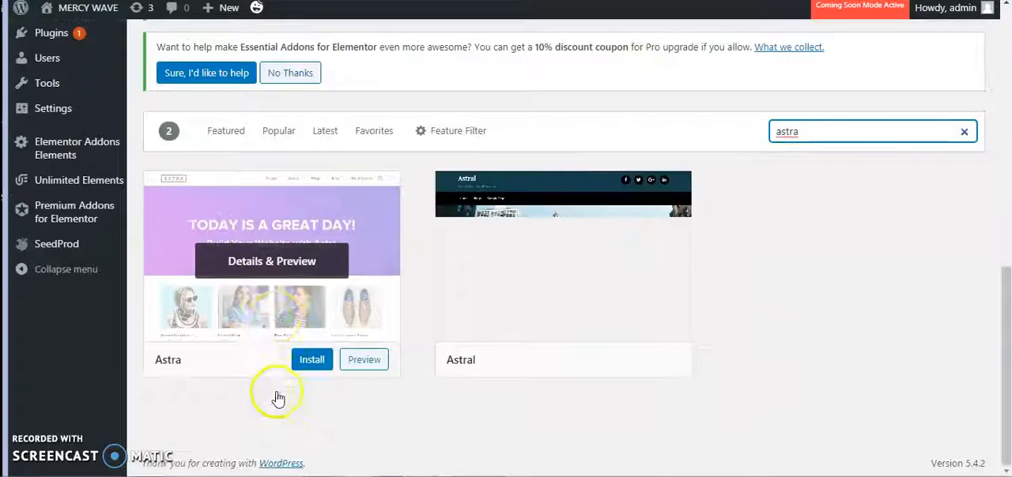
click(312, 370)
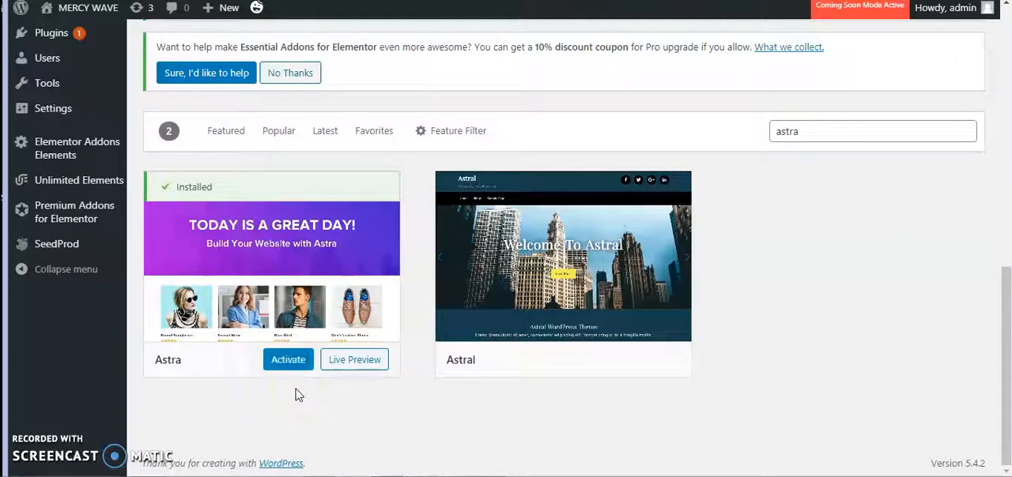
click(287, 358)
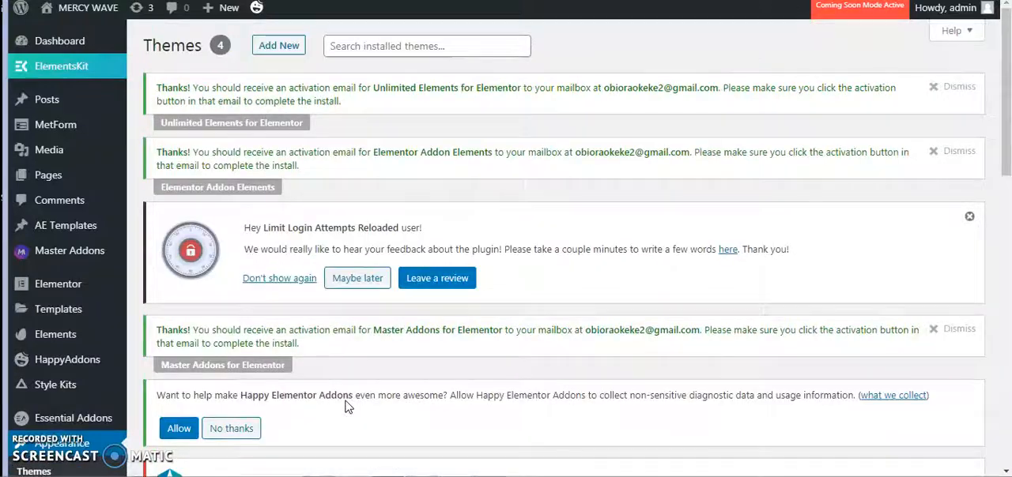
scroll(435, 423, down, 15)
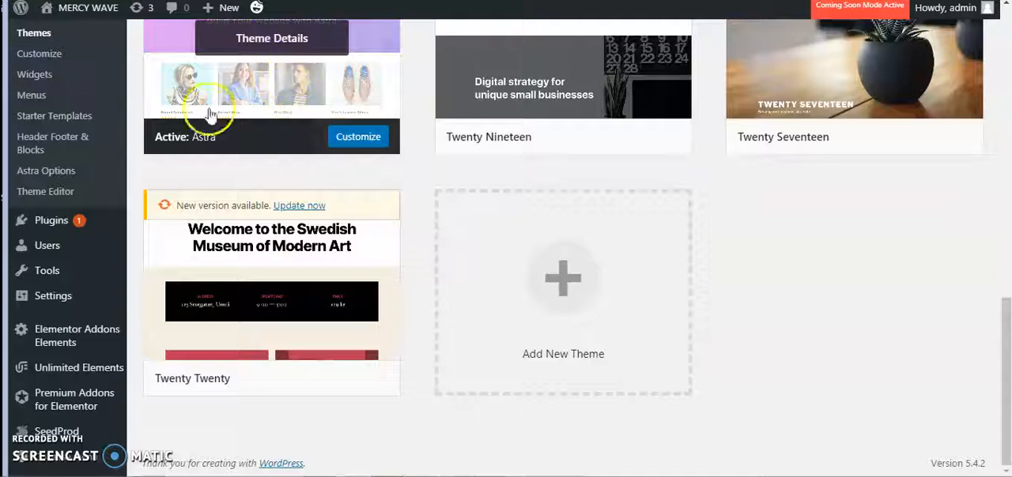
mouse_move(58, 221)
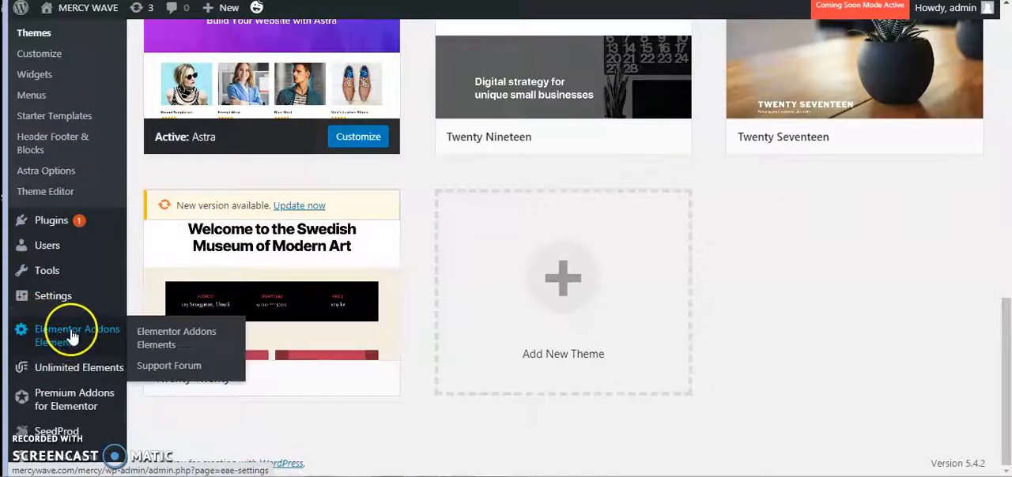
mouse_move(19, 375)
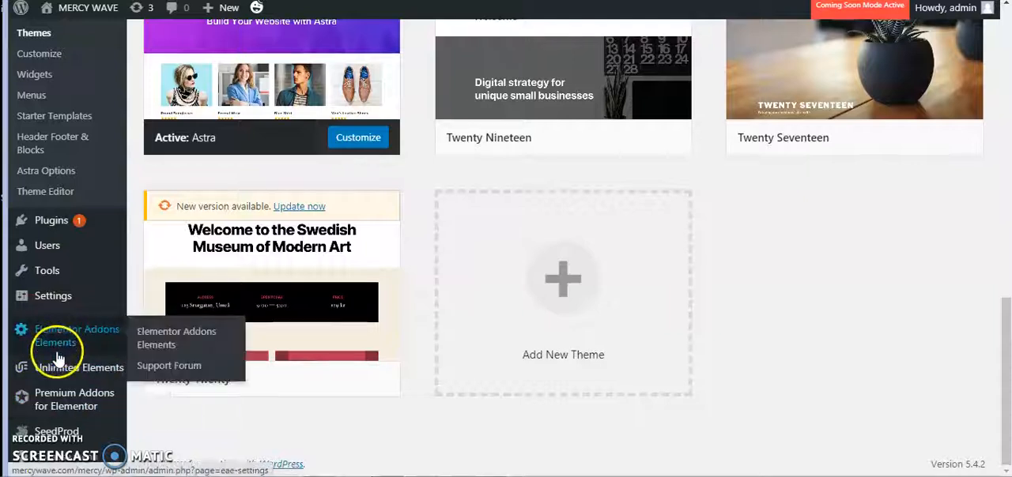
scroll(57, 360, up, 2)
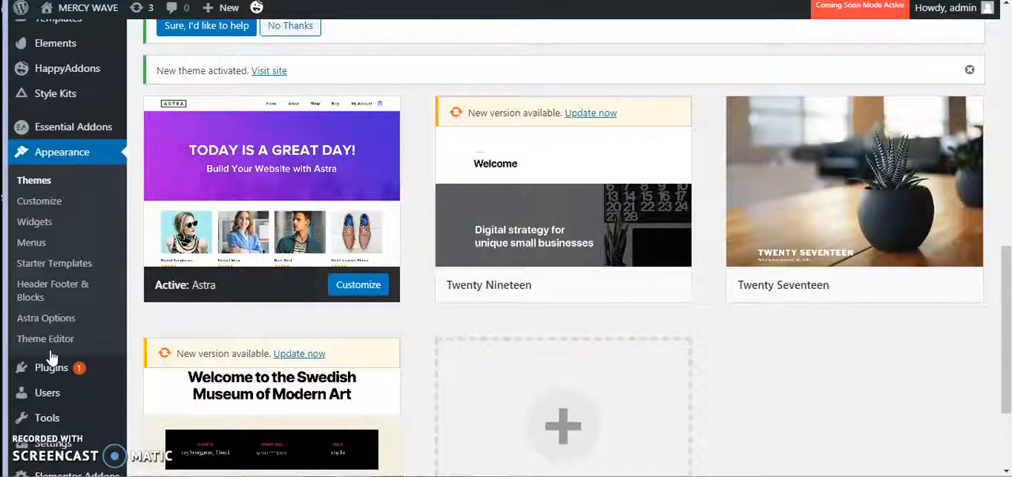
click(26, 269)
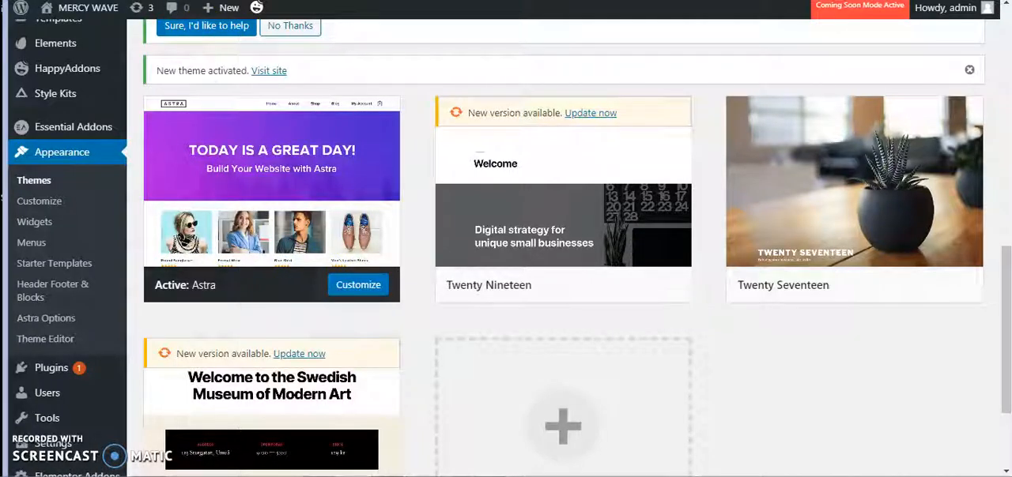
mouse_move(54, 10)
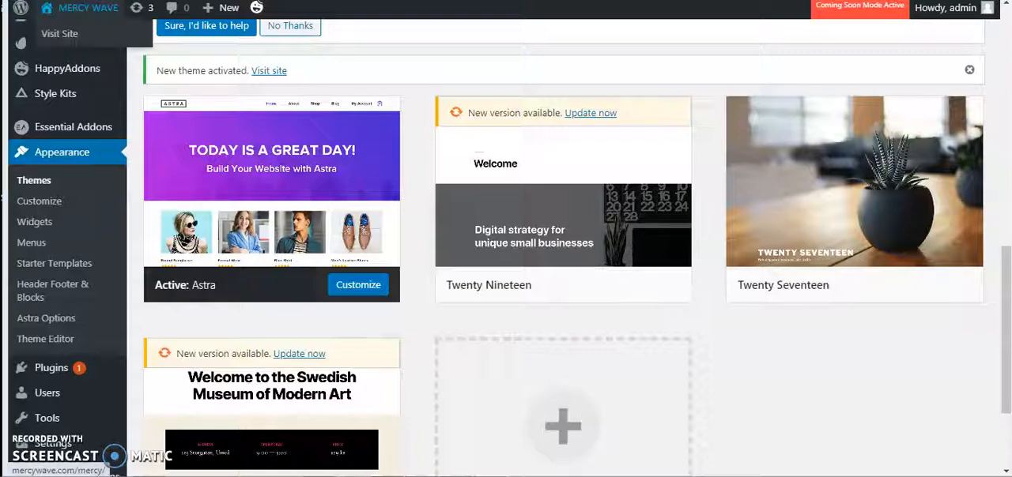